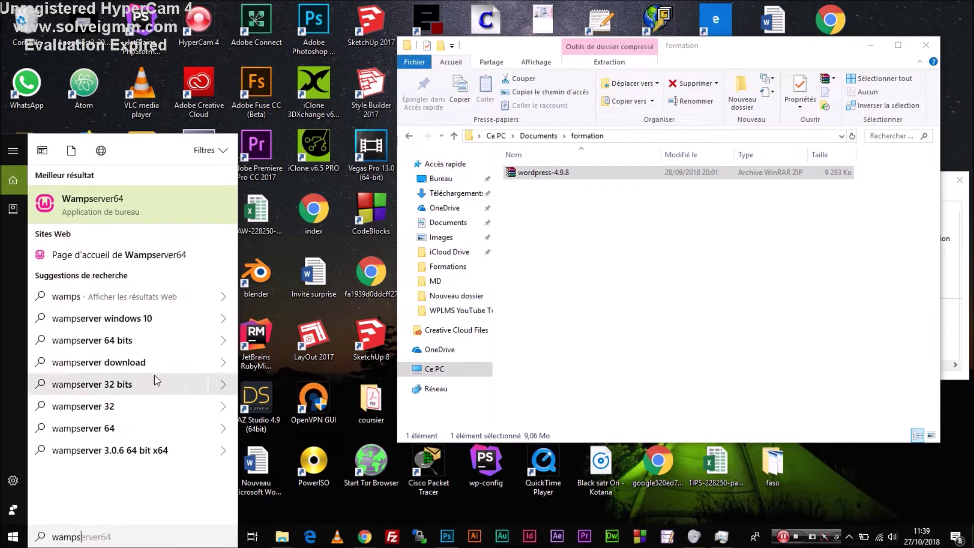
Run Wampserver64 as administrator and maximize the formation folder window.
right_click(104, 200)
click(110, 215)
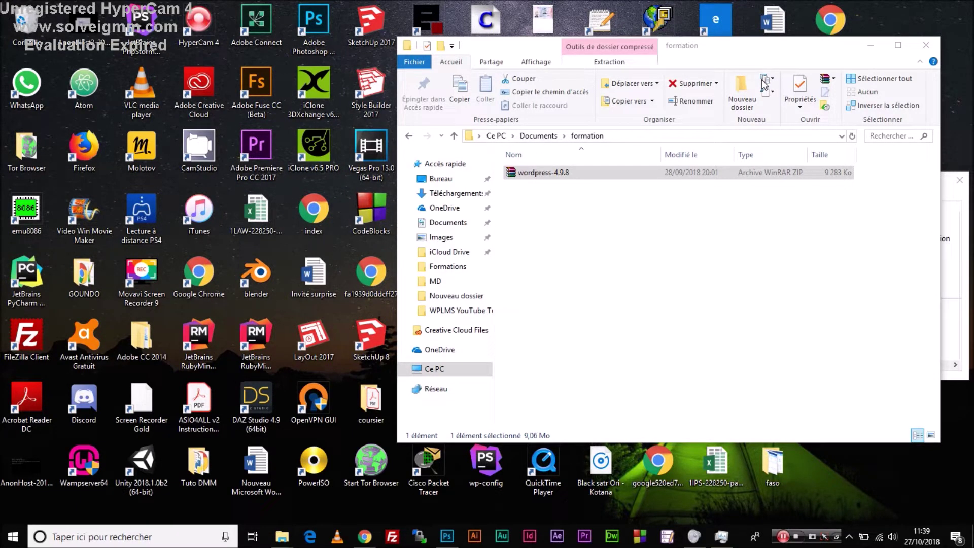
click(898, 44)
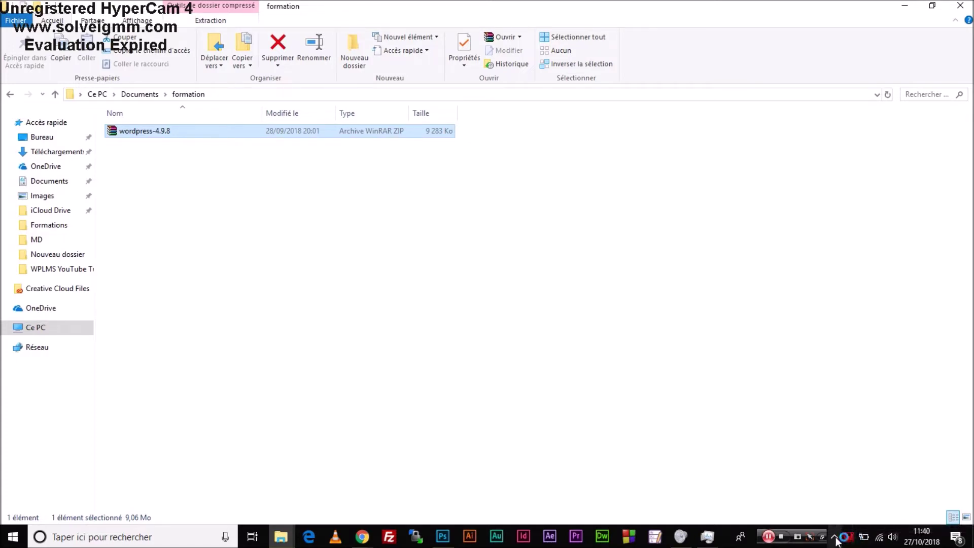
Start all WampServer services from its tray icon menu.
click(834, 537)
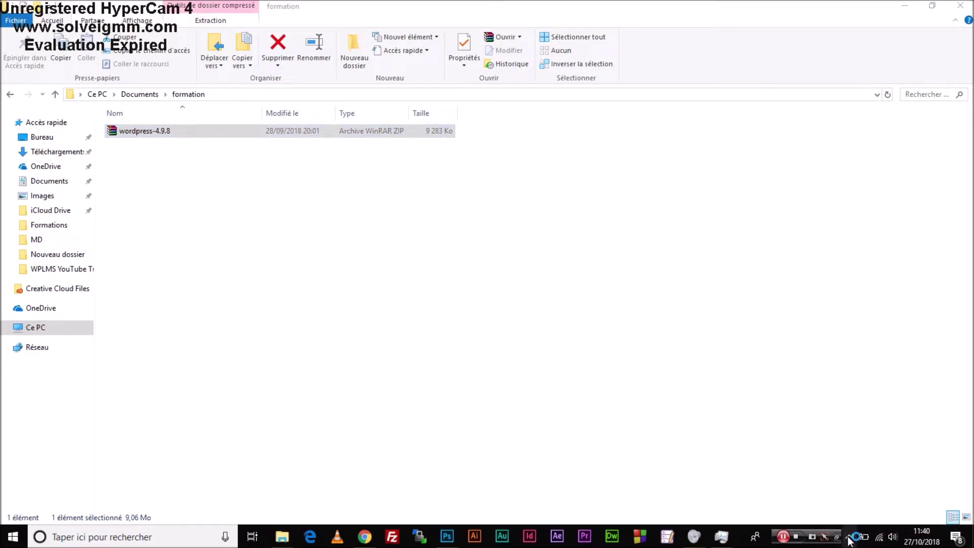
click(850, 536)
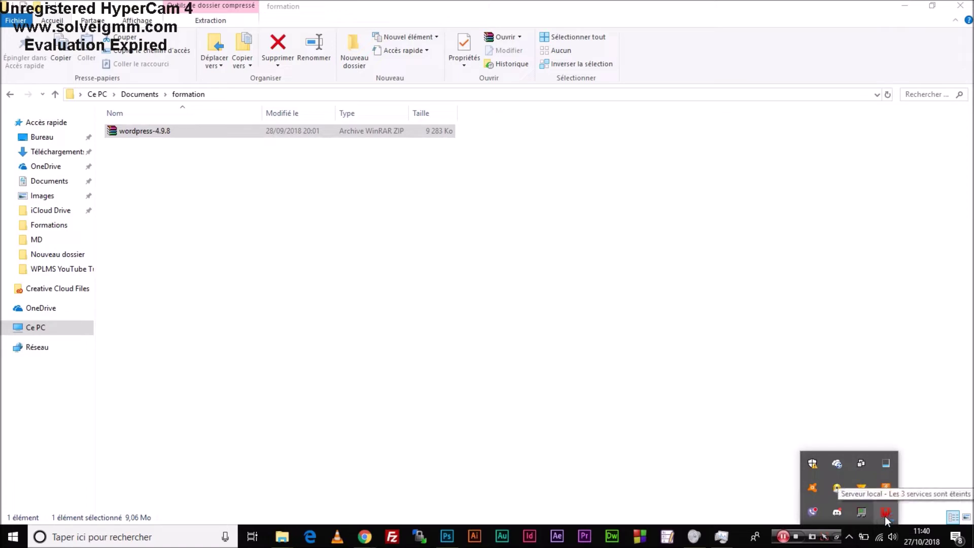
right_click(885, 515)
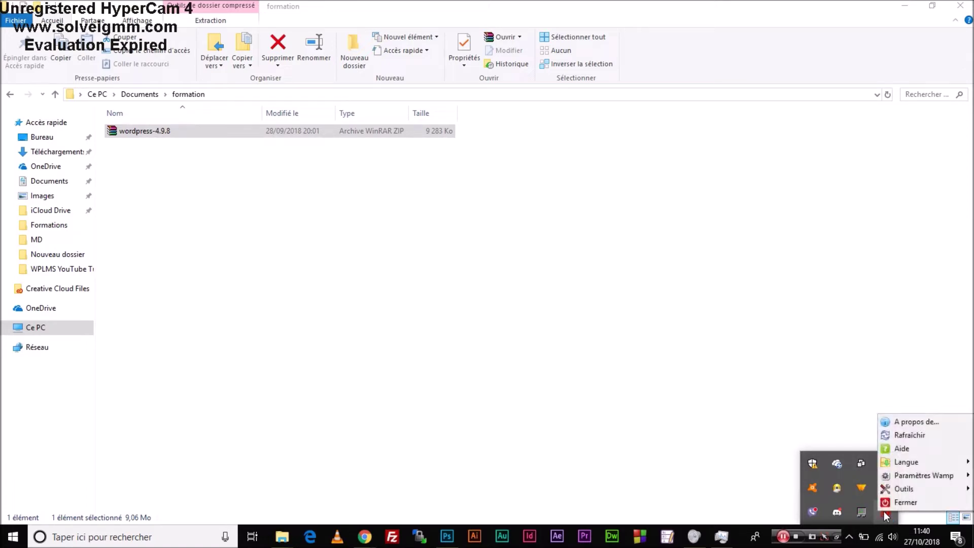
click(885, 513)
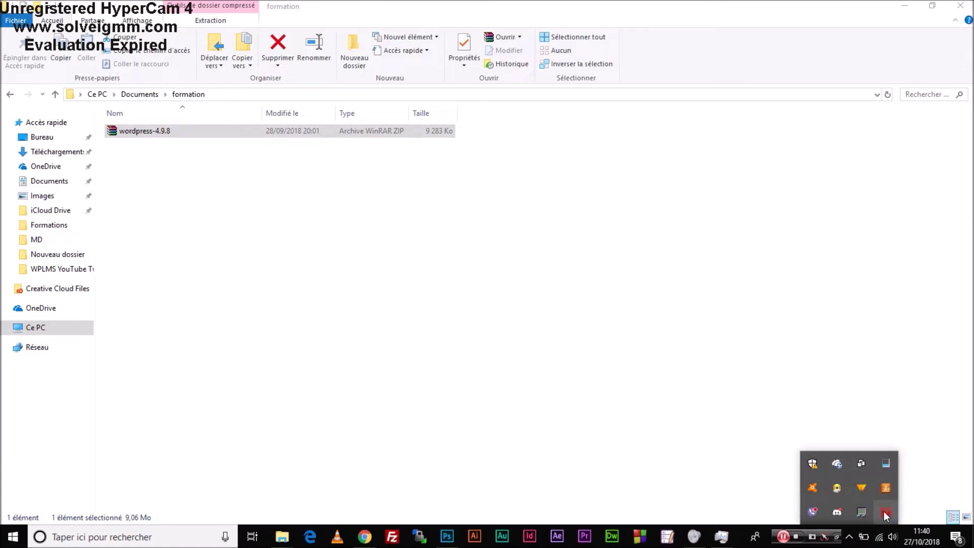
click(885, 513)
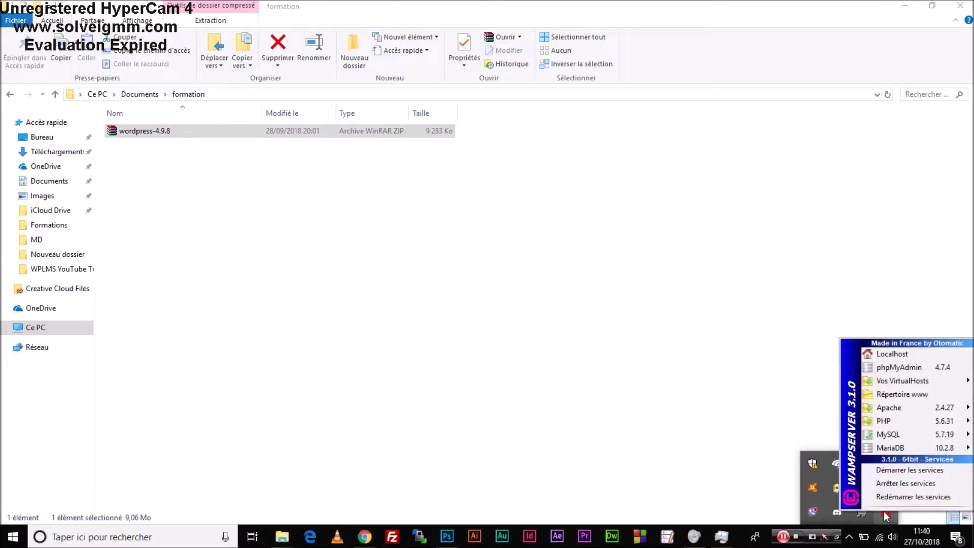
click(887, 472)
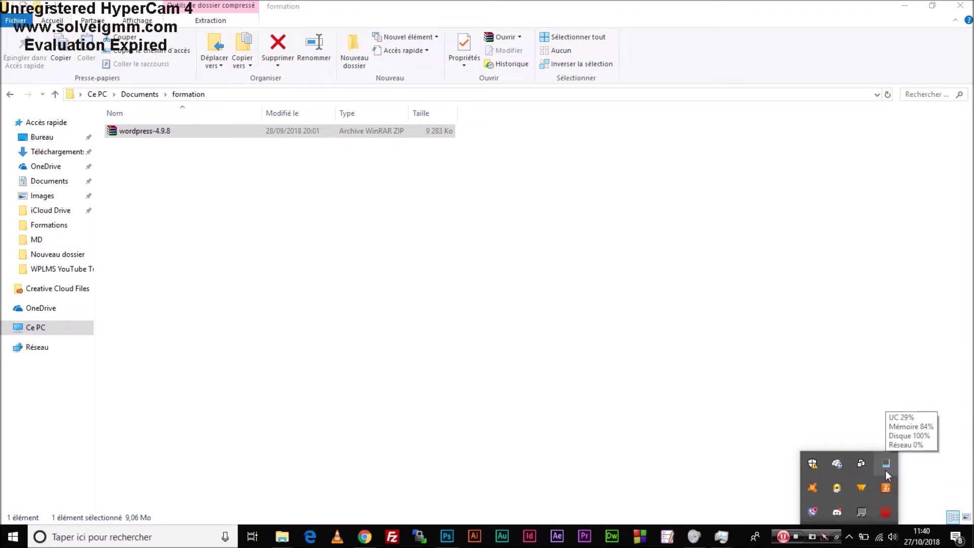
Open the WampServer www folder (C:\wamp64\www) in Explorer.
click(885, 512)
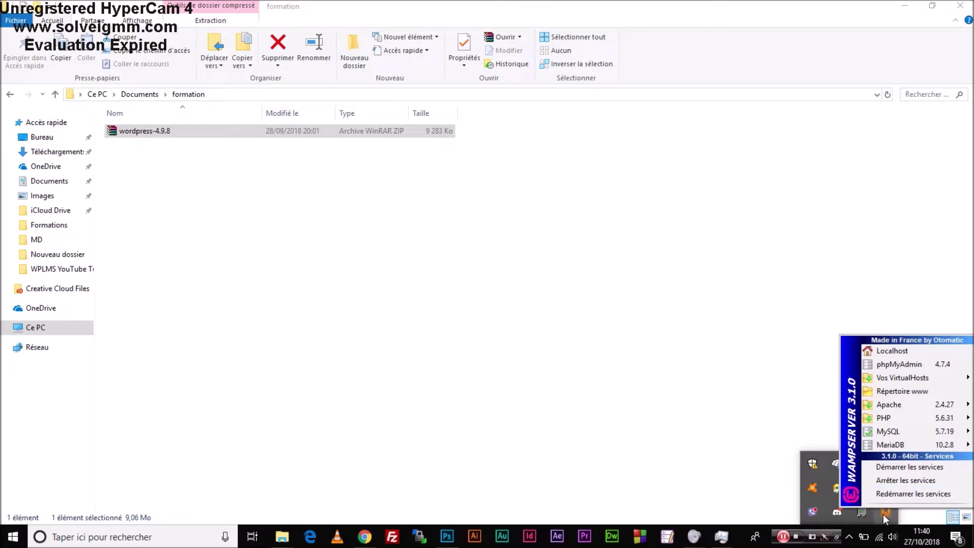
click(896, 391)
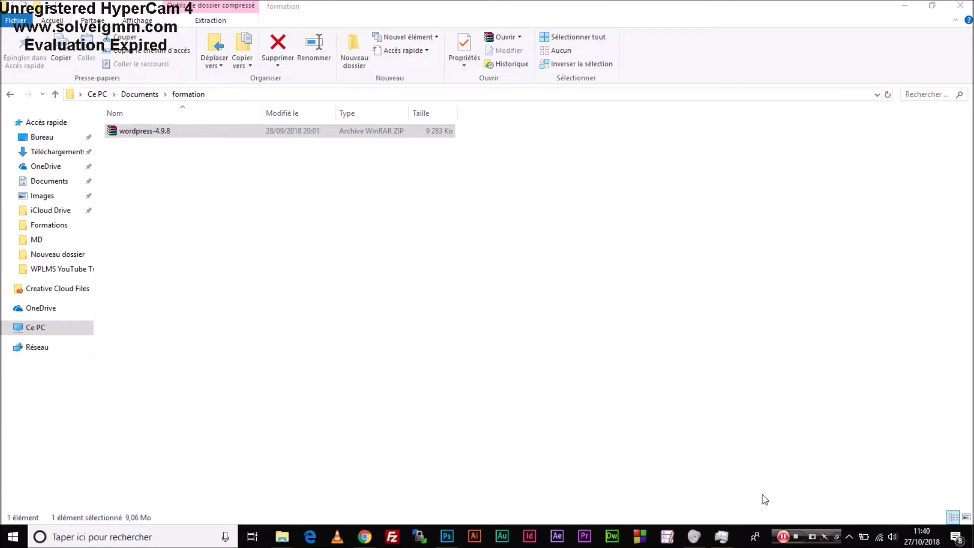
click(850, 536)
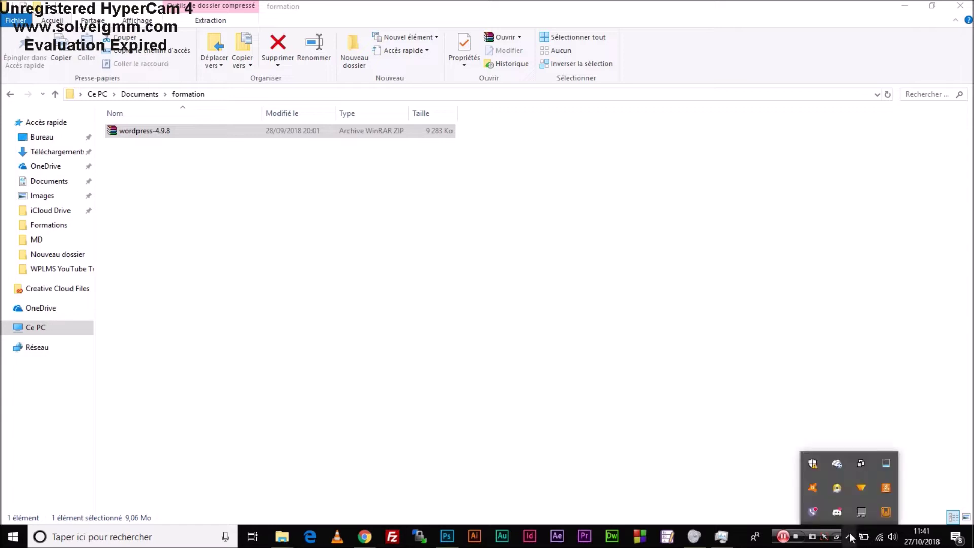
click(887, 514)
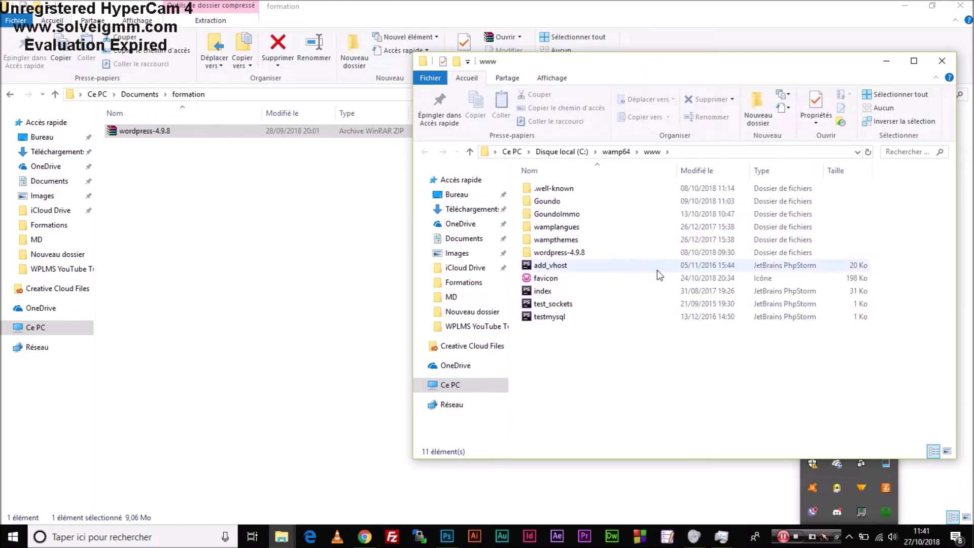
Copy the wordpress folder from wordpress-4.9.8 into the www folder.
click(578, 256)
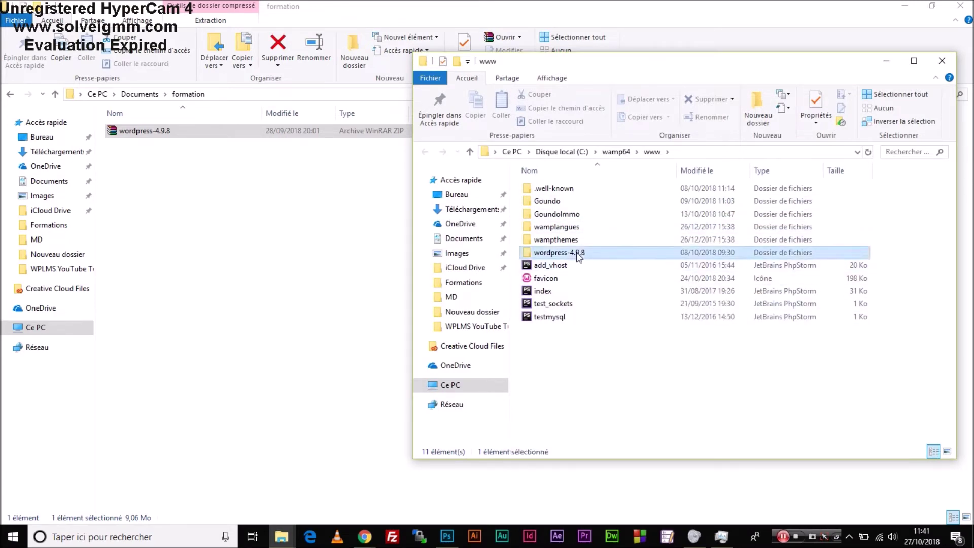
double_click(578, 254)
click(557, 195)
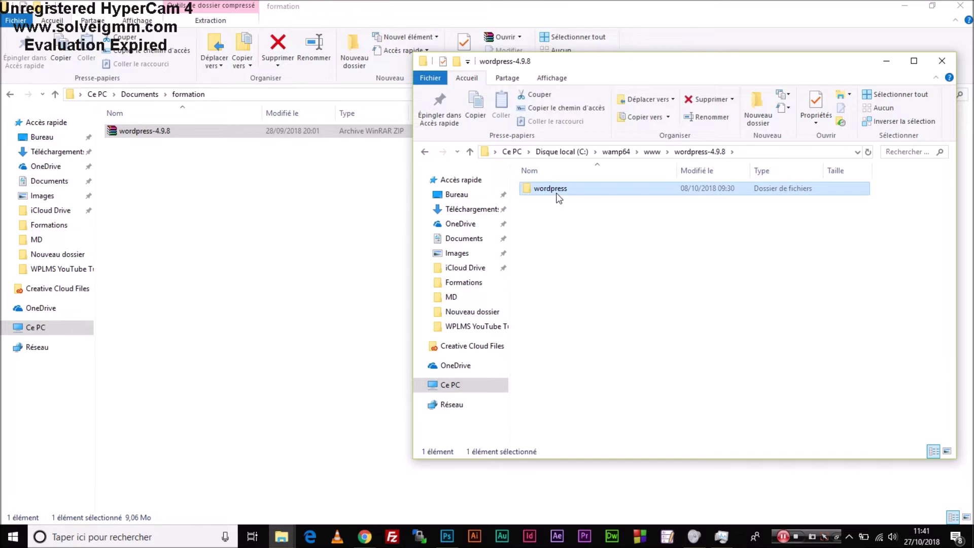
key(ctrl+c)
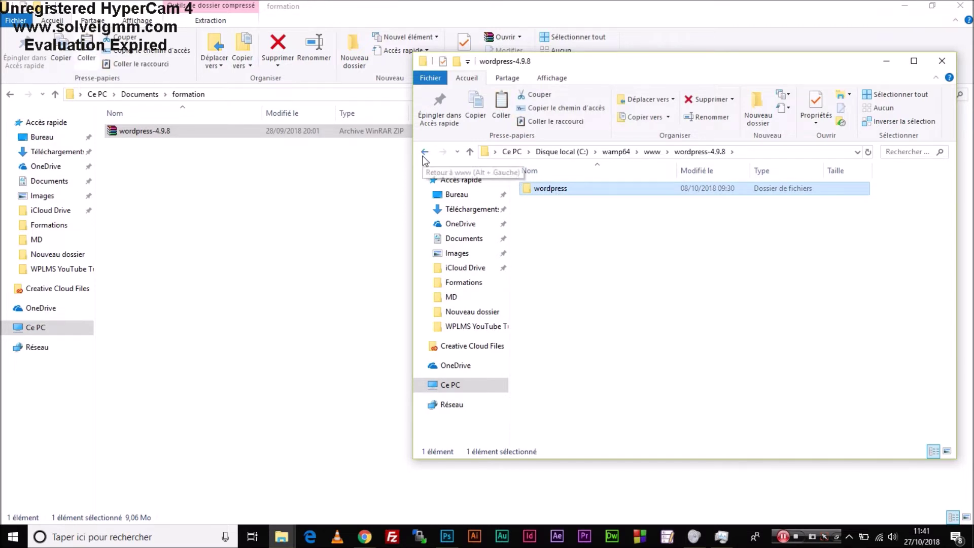
click(426, 151)
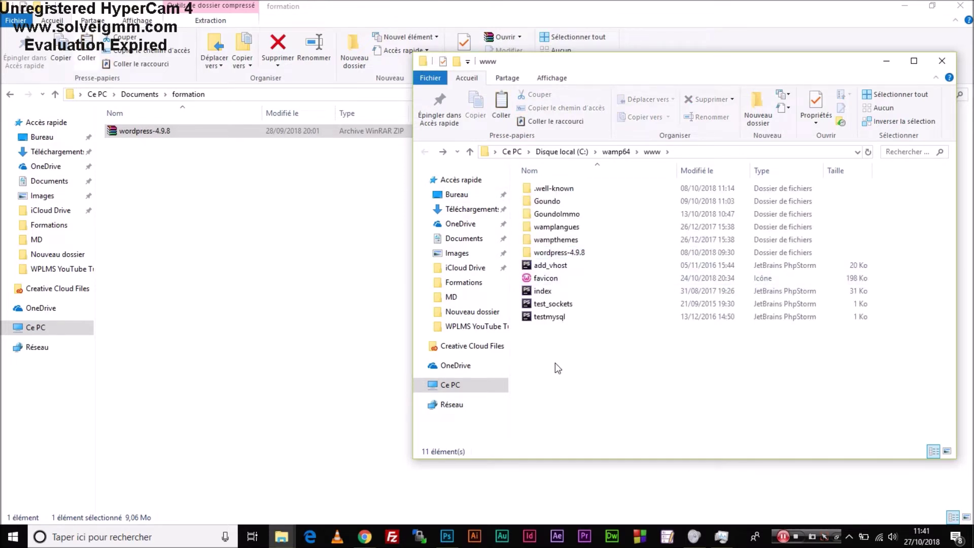
key(ctrl+v)
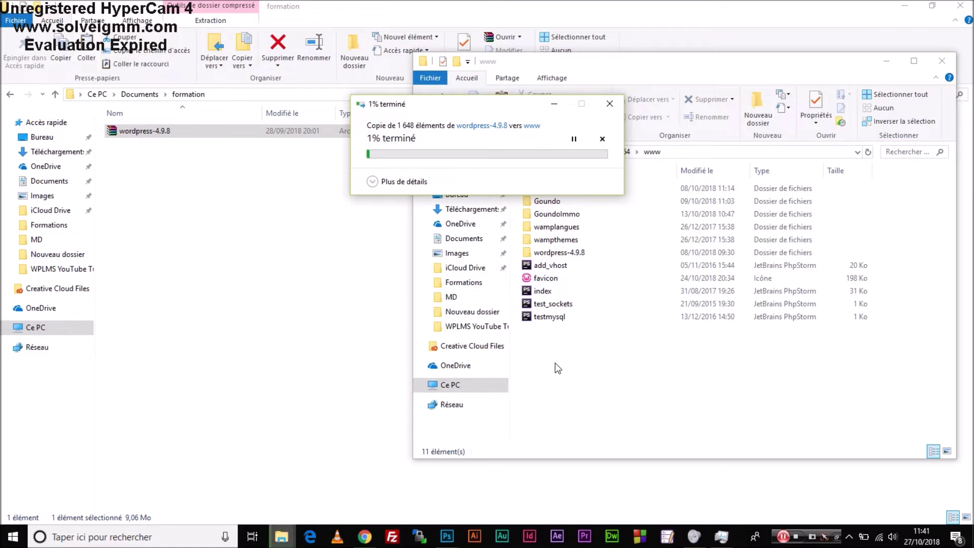
Restore the formation window and move it to the left side.
drag(487, 109, 589, 370)
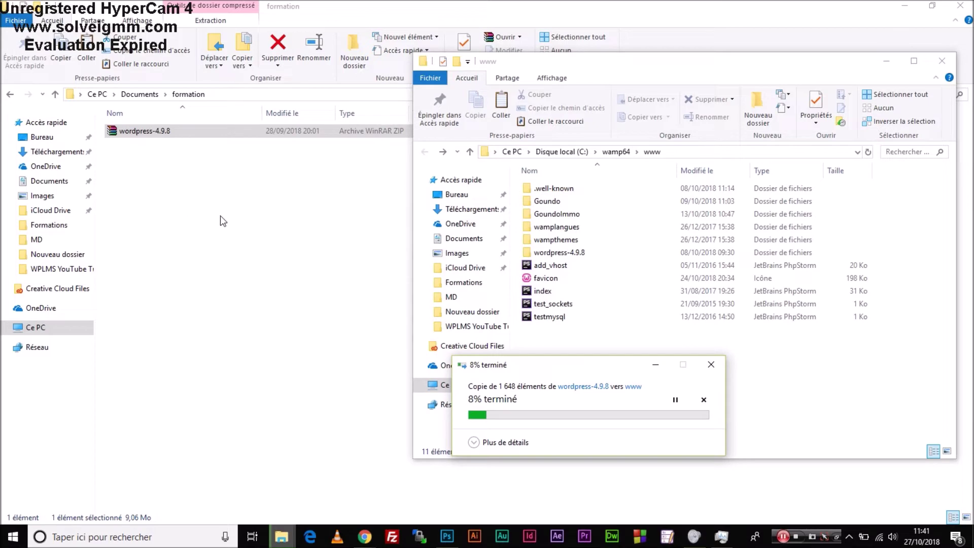
click(932, 6)
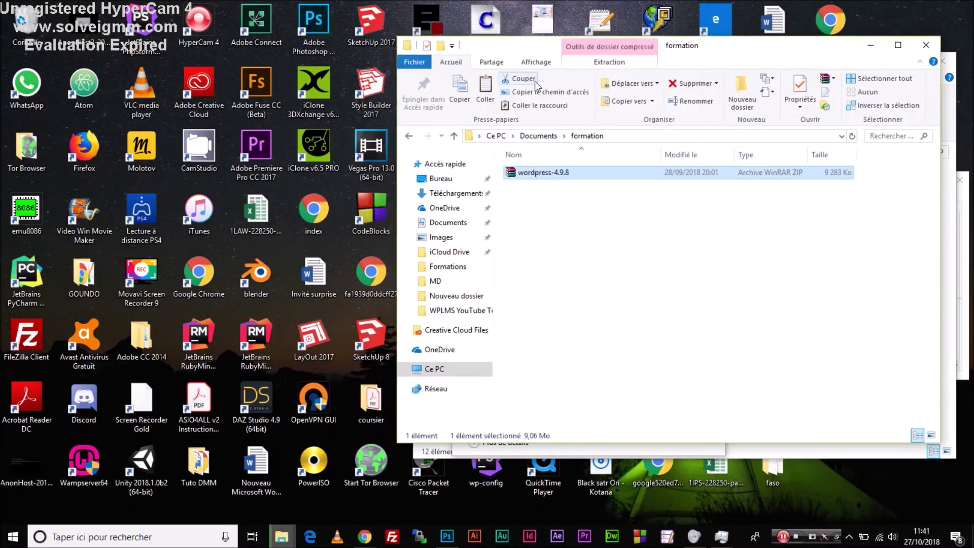
drag(724, 54, 323, 3)
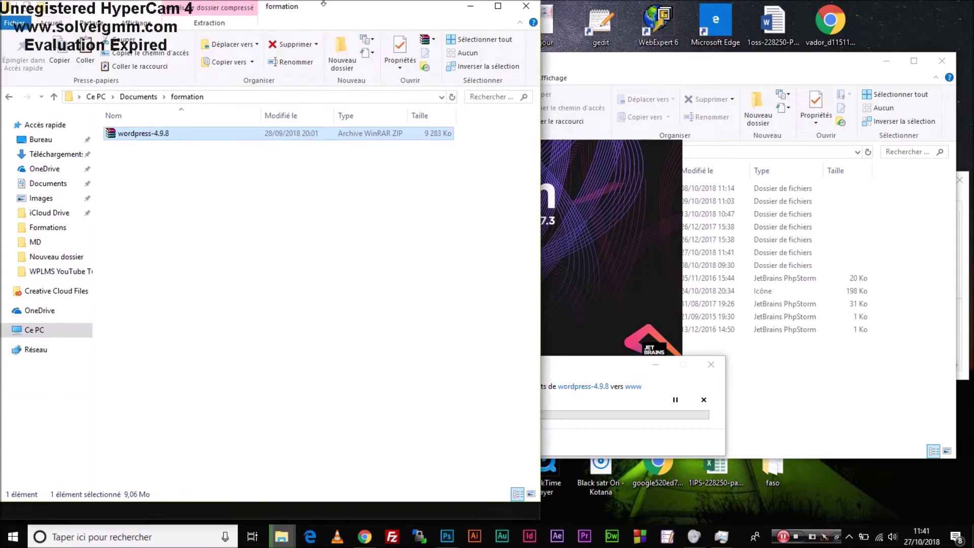
click(690, 69)
Arrange the www and formation windows side by side.
drag(689, 56, 689, 2)
key(super+Right)
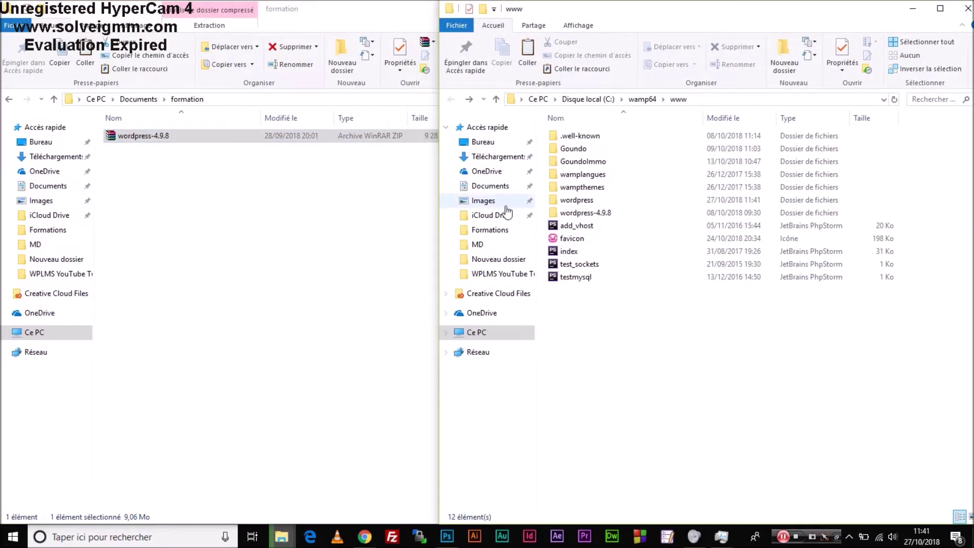
drag(478, 232, 540, 233)
key(ctrl+shift+Escape)
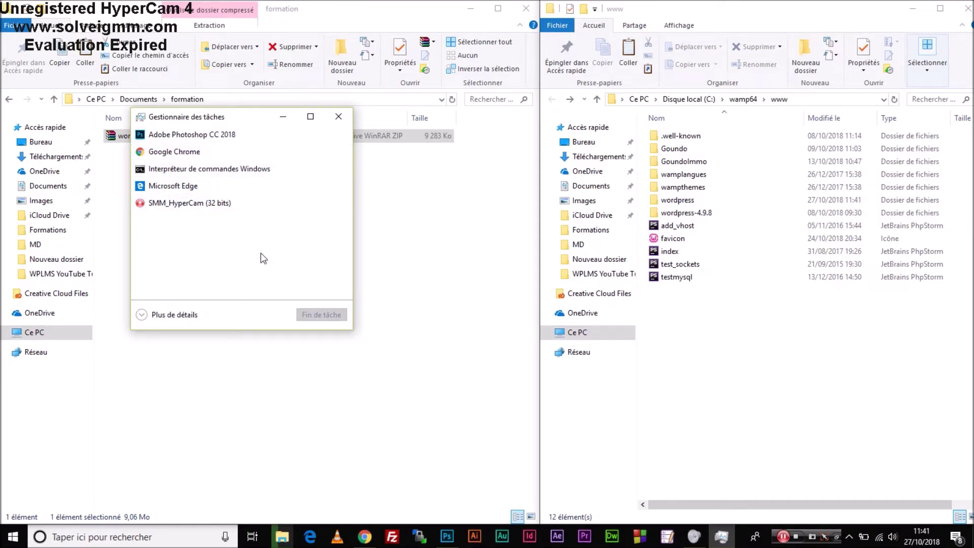
click(339, 117)
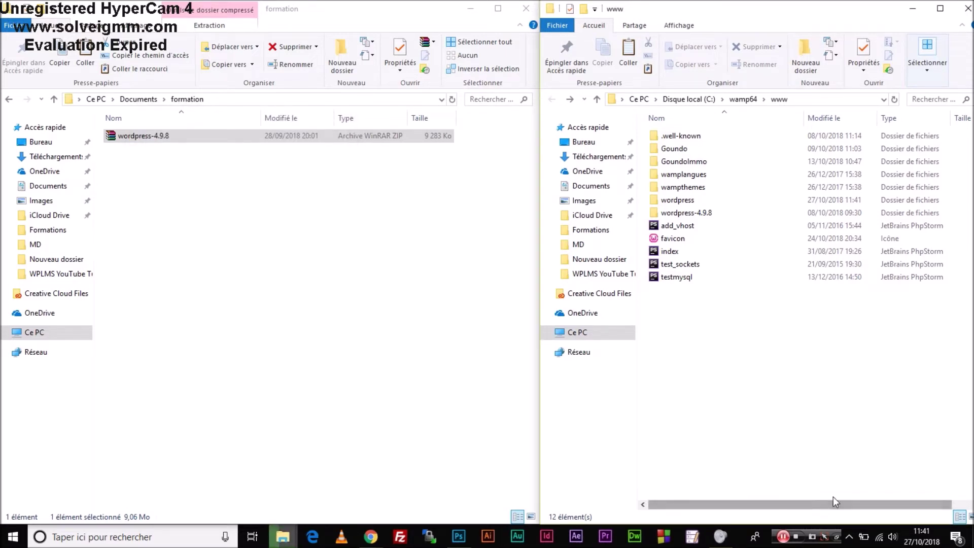
click(850, 536)
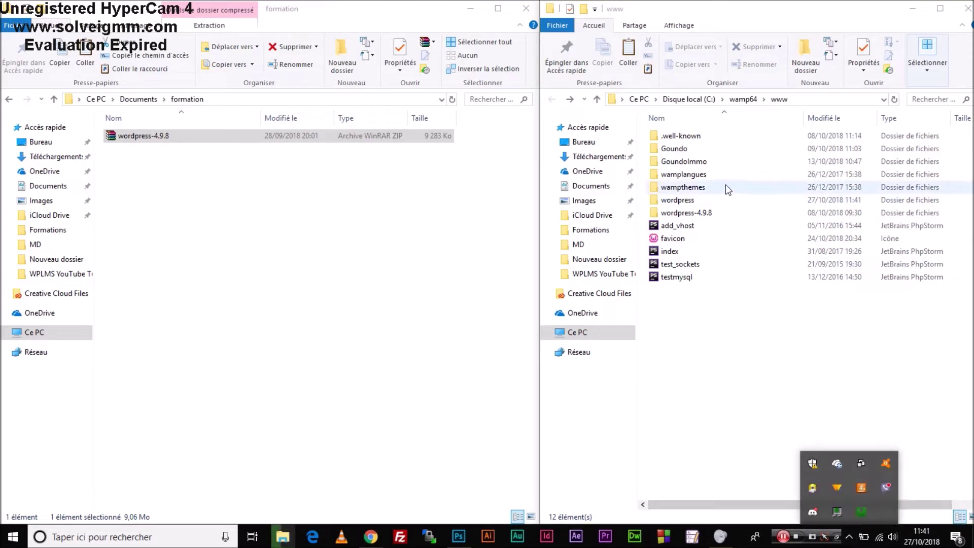
Rename the copied wordpress folder in www to 'test'.
double_click(684, 201)
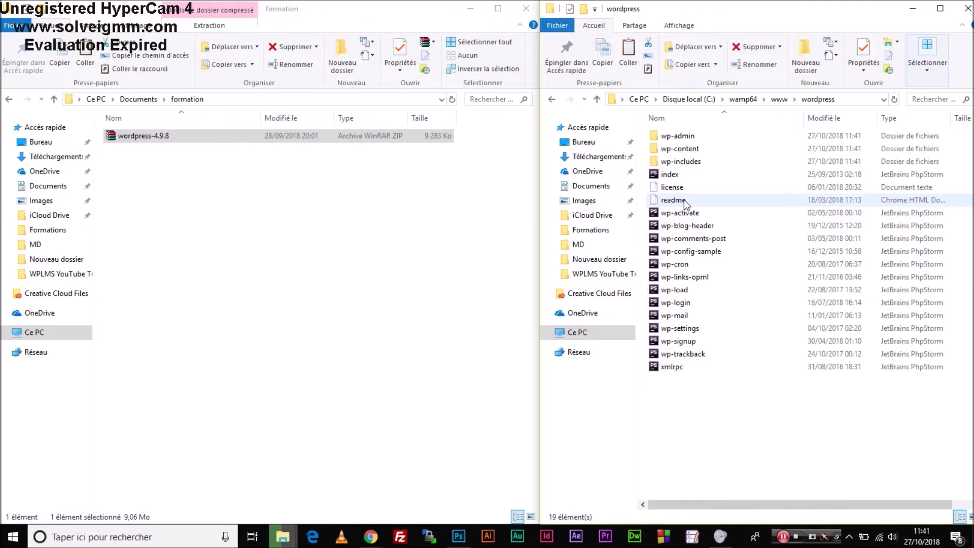
key(alt+Left)
key(F2)
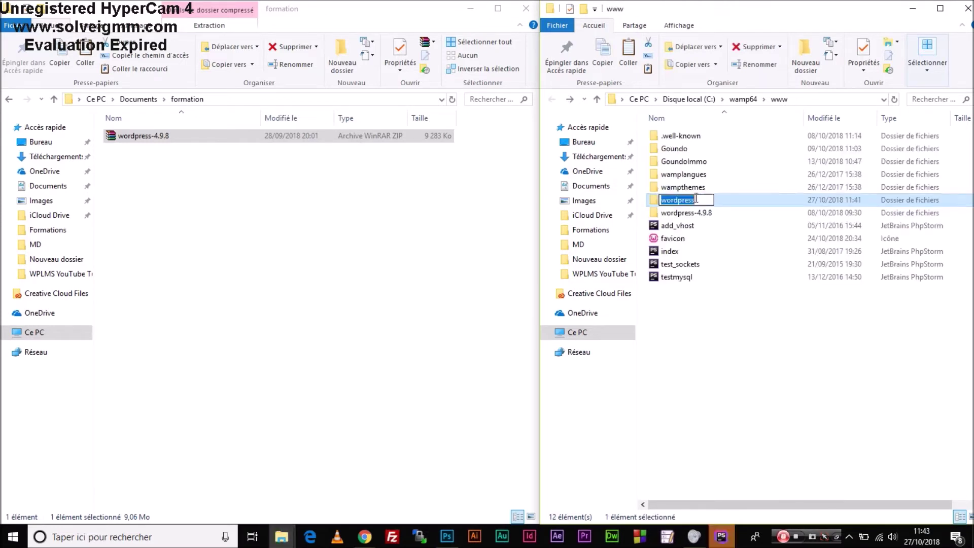
text(test)
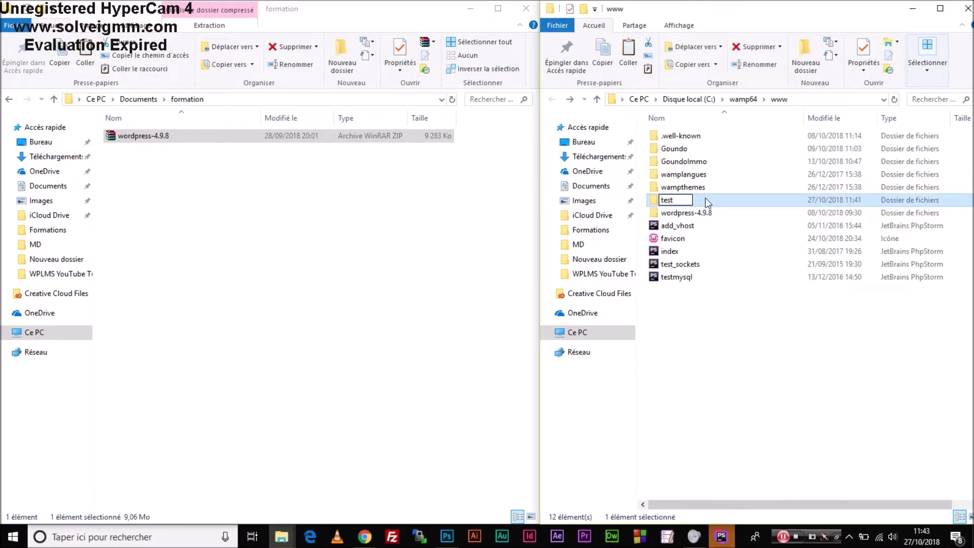
click(726, 202)
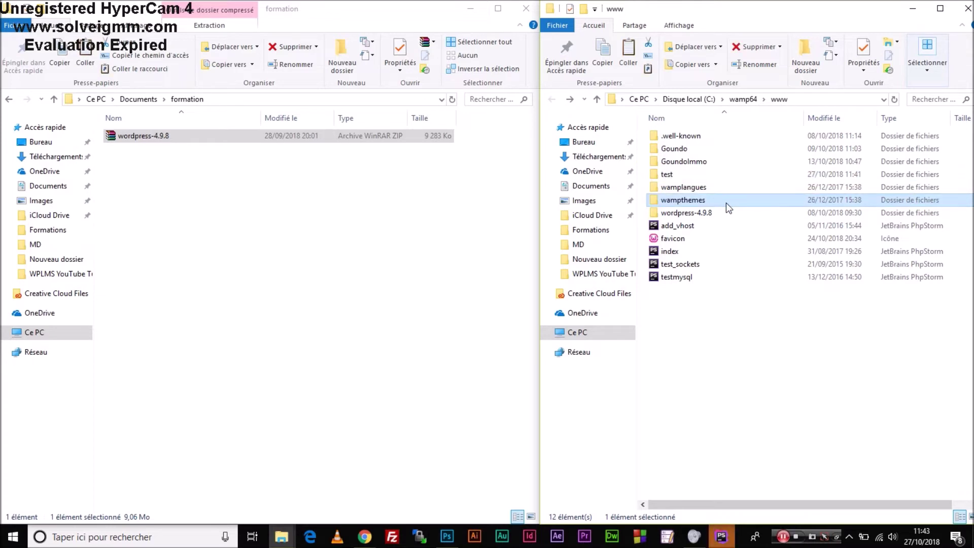
click(849, 536)
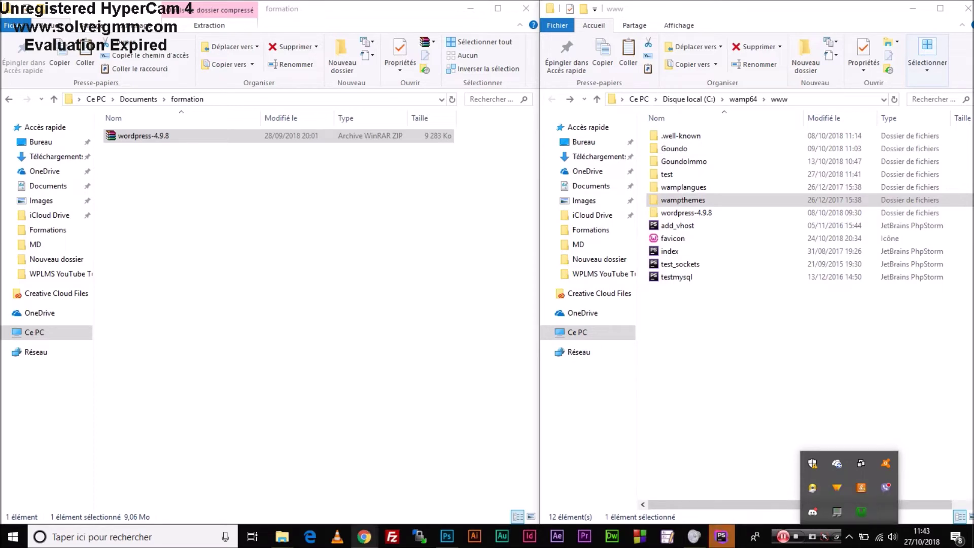
Load localhost/test in Chrome and close the leftover tab.
mouse_move(364, 537)
click(416, 494)
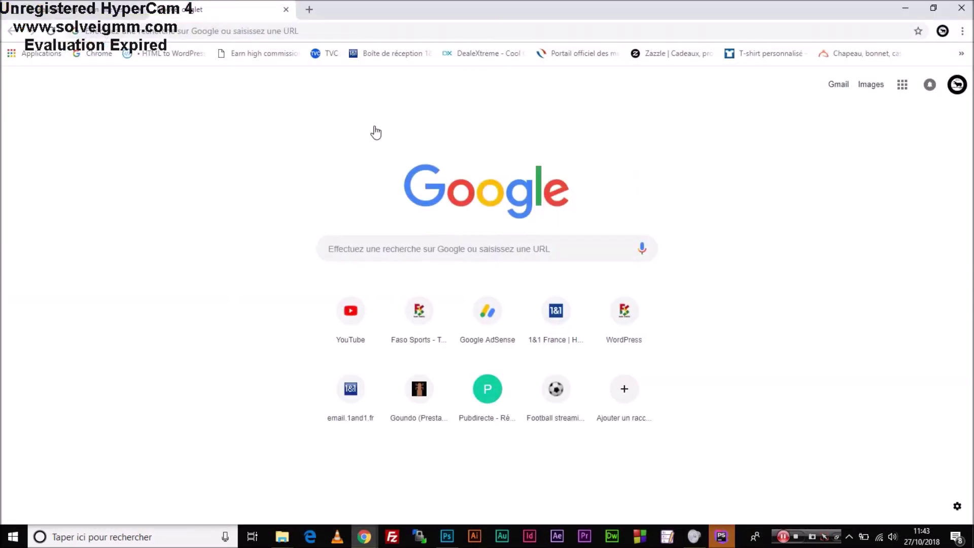
click(250, 37)
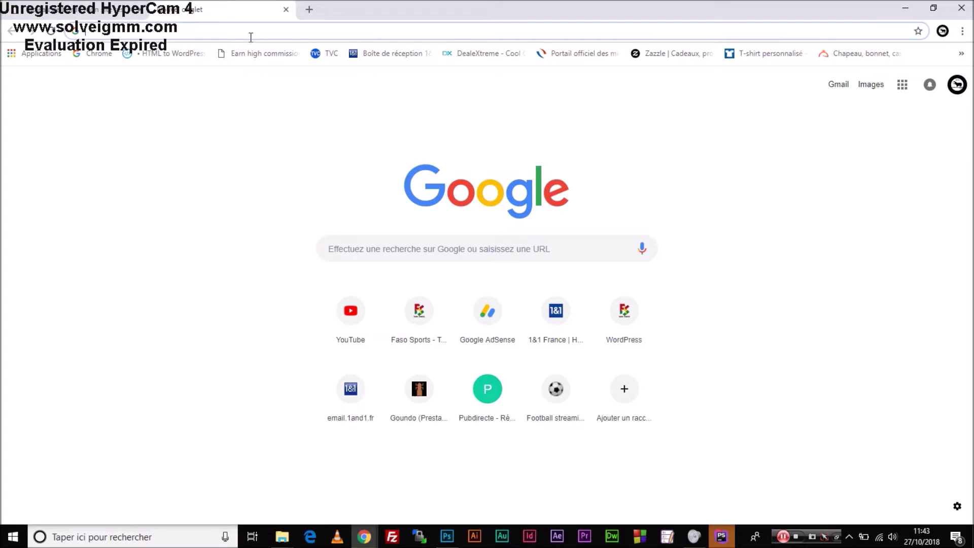
text(loca)
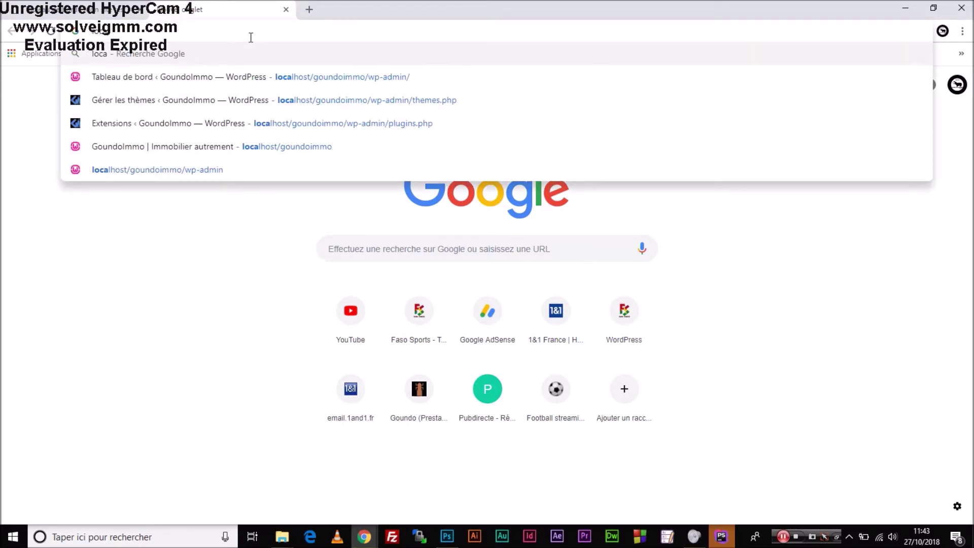
text(lhost/test)
key(Return)
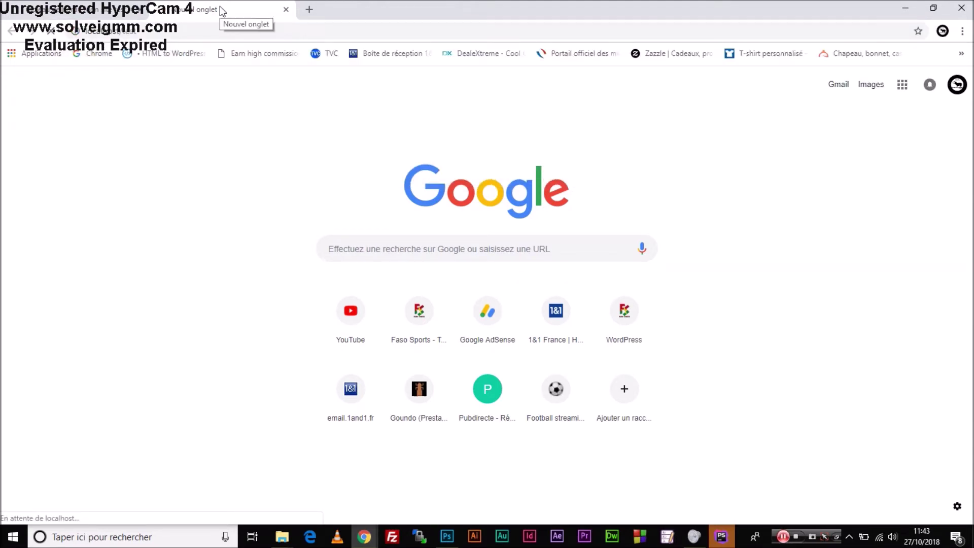
click(142, 12)
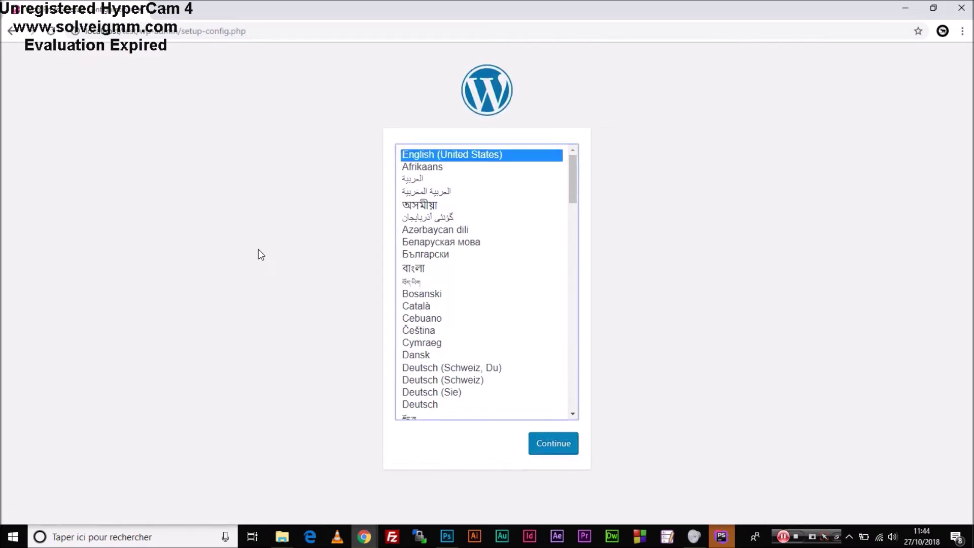
Choose Français as the WordPress installation language and continue.
drag(576, 178, 581, 298)
key(f)
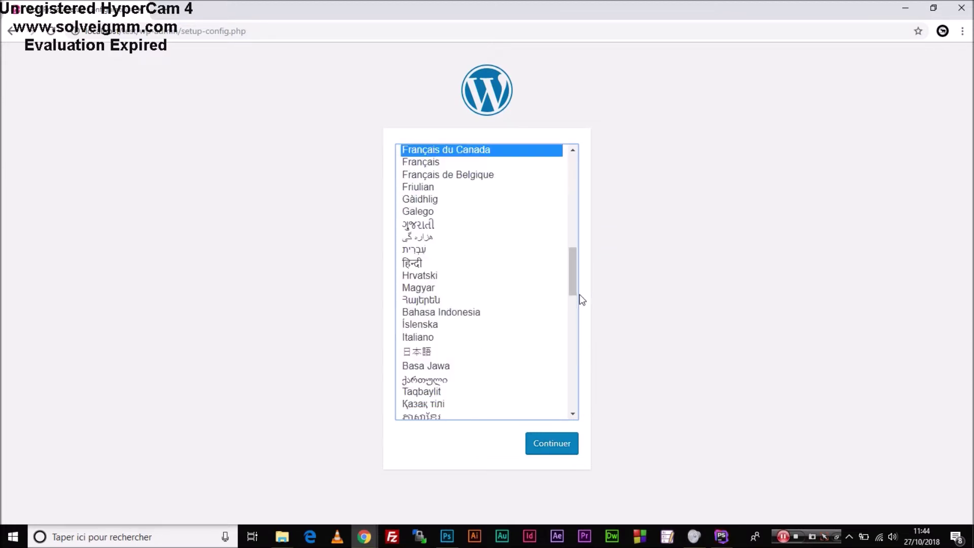
click(426, 162)
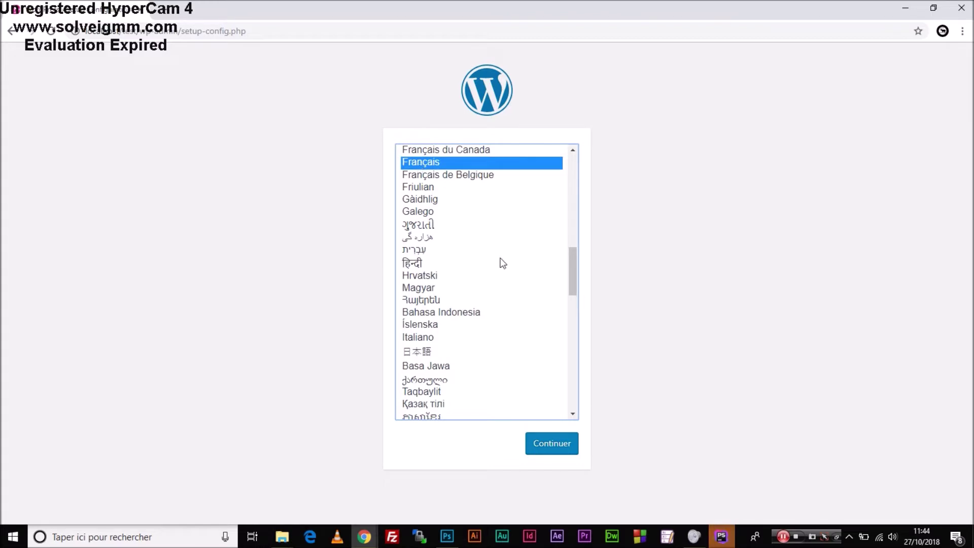
click(554, 445)
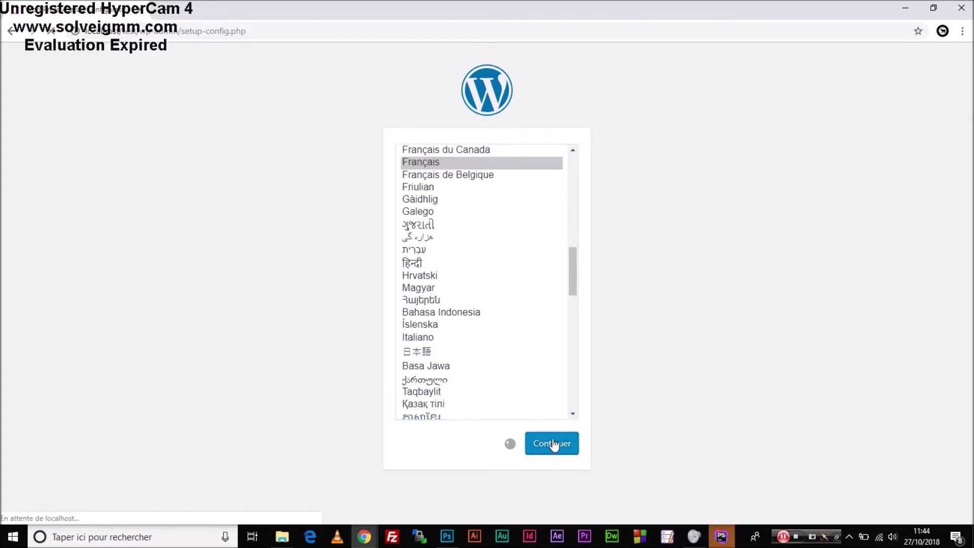
click(715, 543)
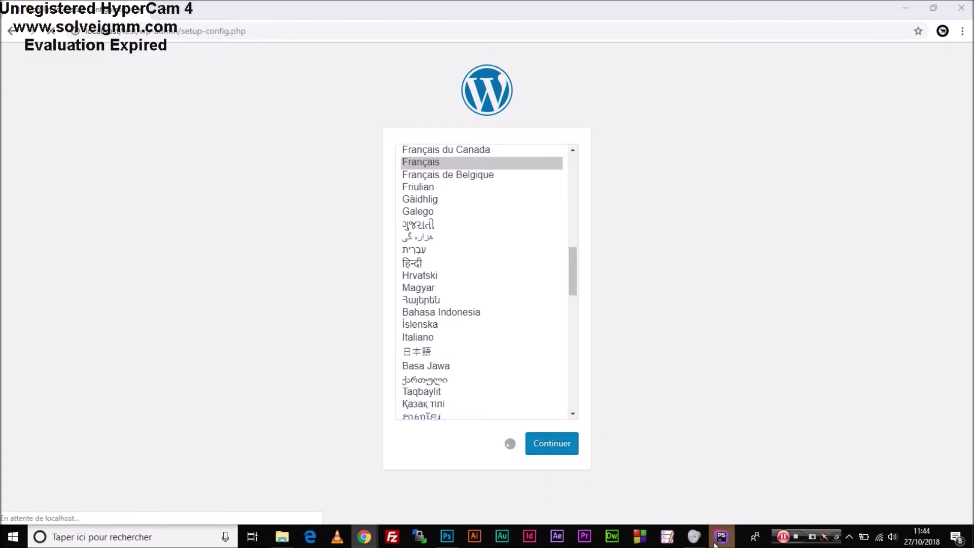
Begin database setup and review the default database name, username and password values.
click(308, 393)
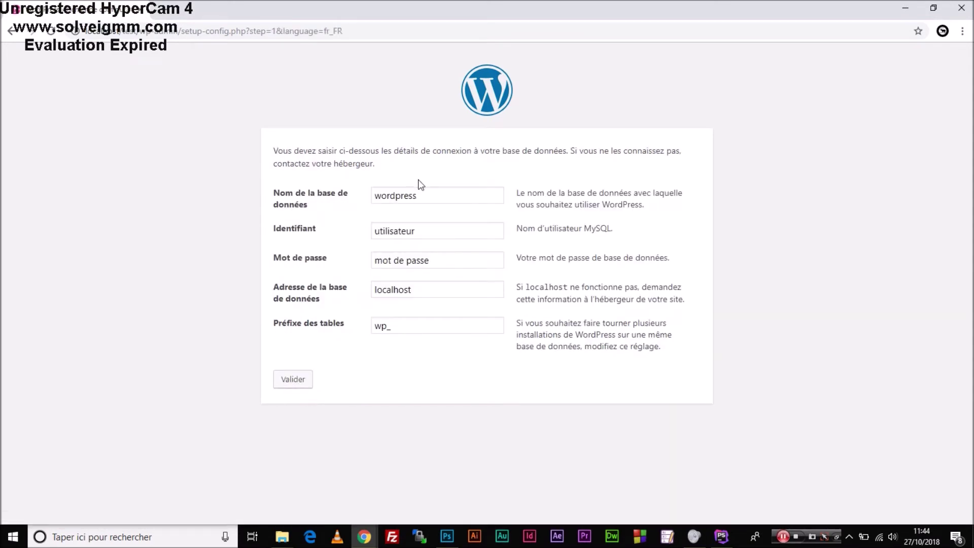
click(425, 194)
drag(425, 195, 321, 208)
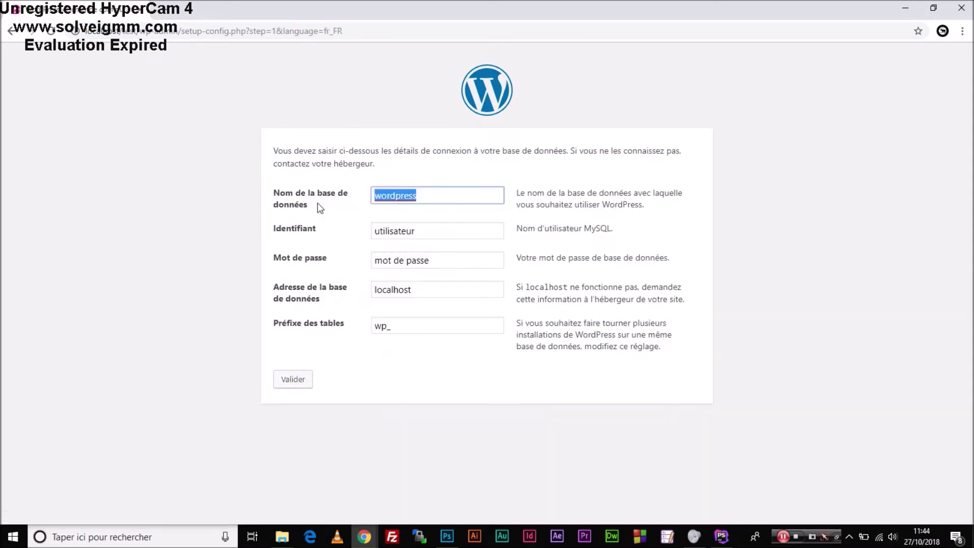
click(425, 231)
double_click(387, 230)
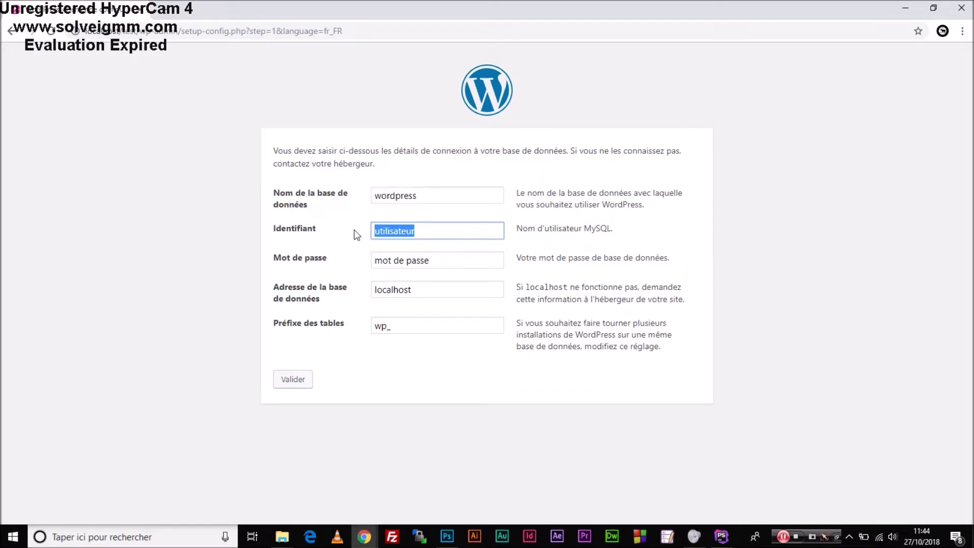
drag(447, 261, 364, 272)
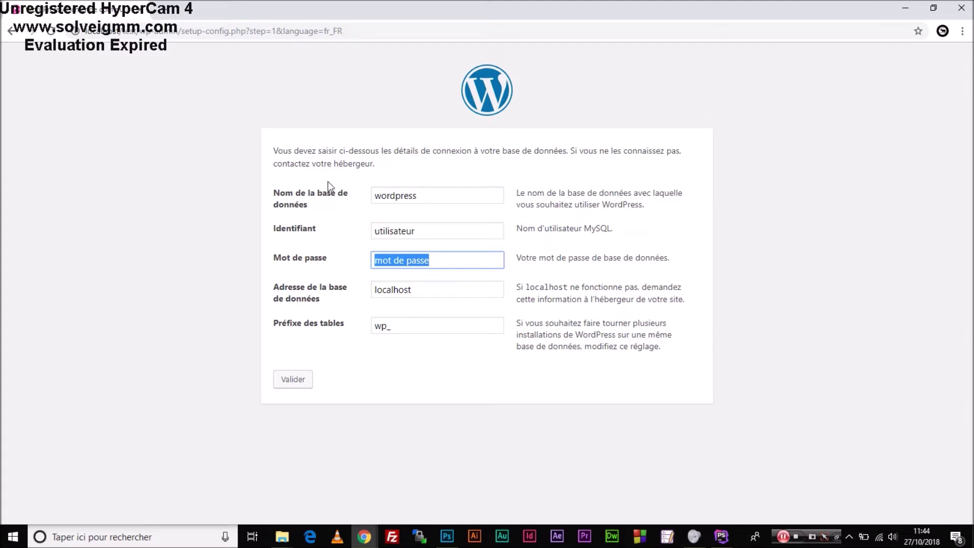
Launch phpMyAdmin from the WampServer tray menu.
click(849, 536)
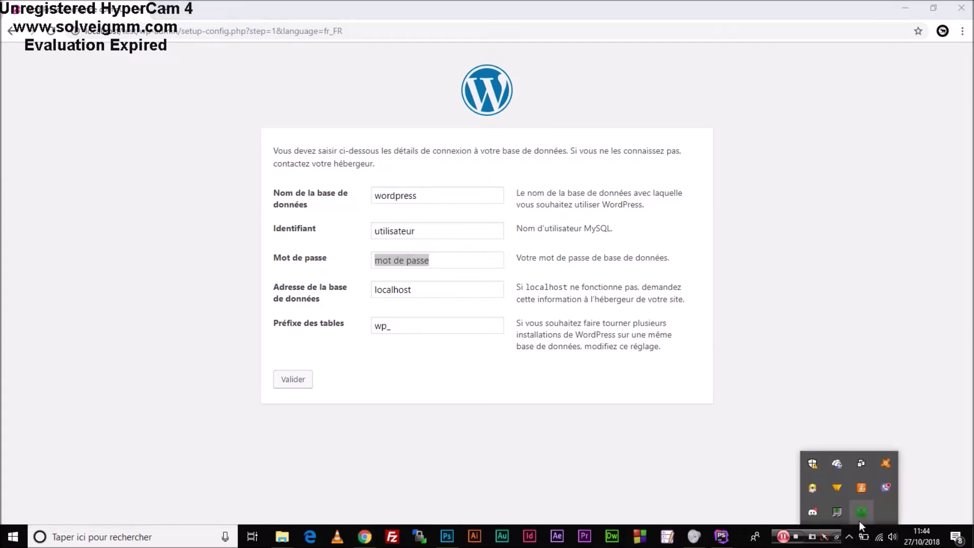
click(862, 512)
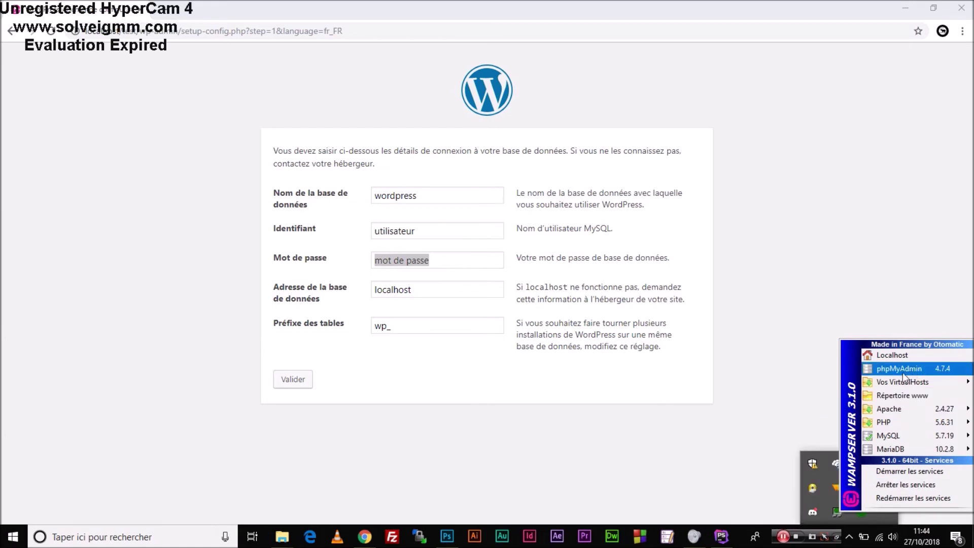
click(861, 513)
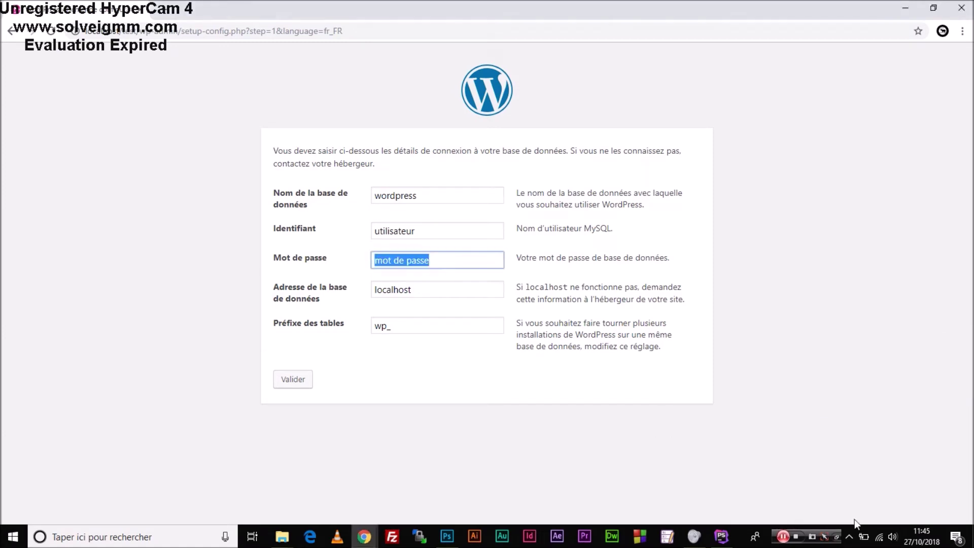
click(861, 513)
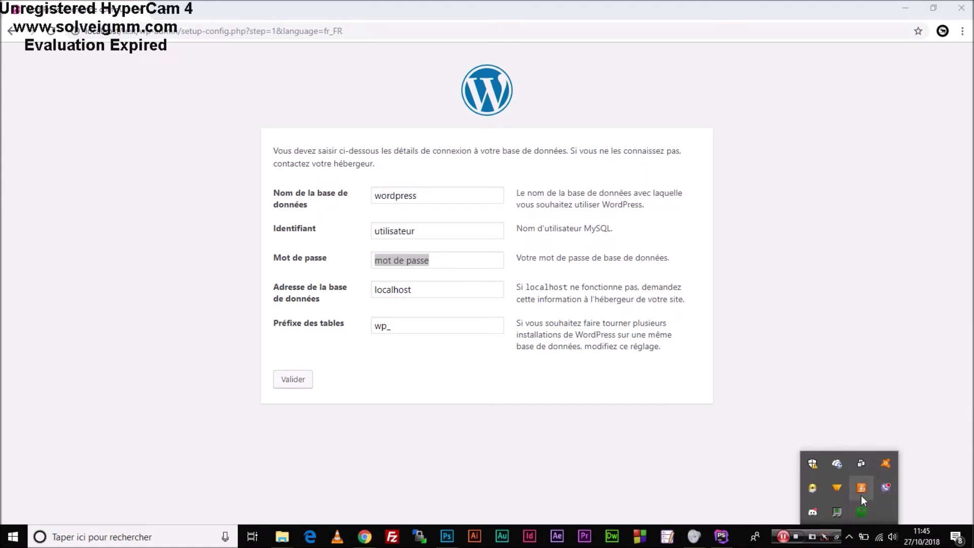
click(896, 369)
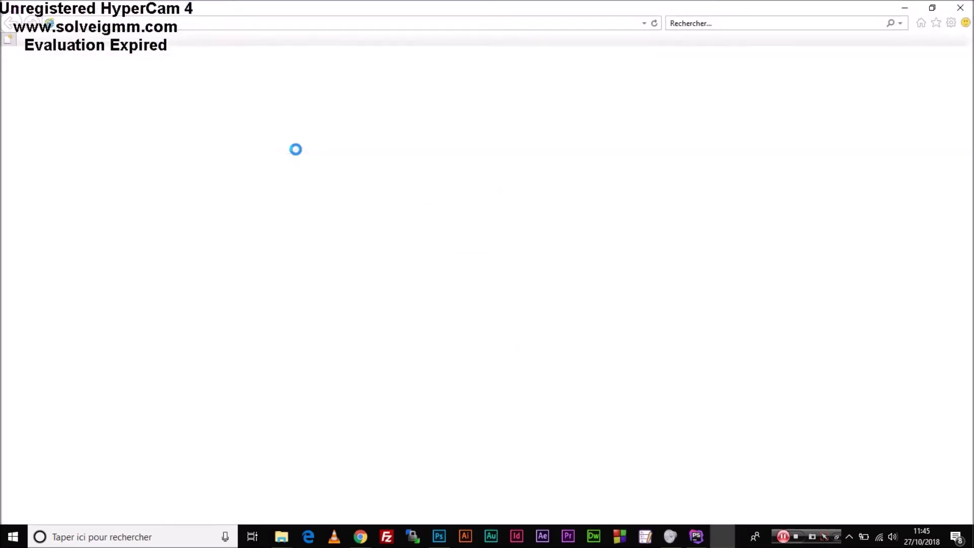
Go to localhost/phpmyadmin and log in as root.
text(local)
text(host)
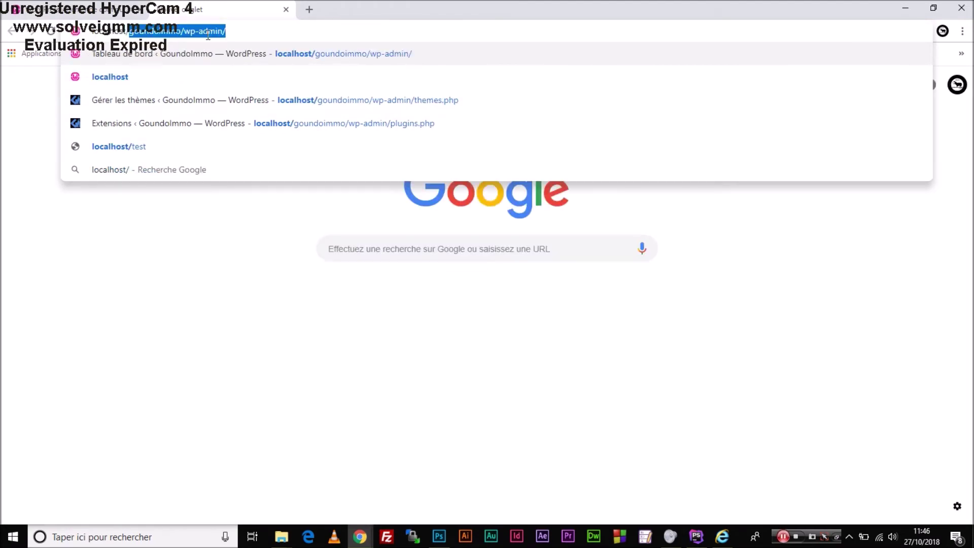
text(/phpmyadmin/)
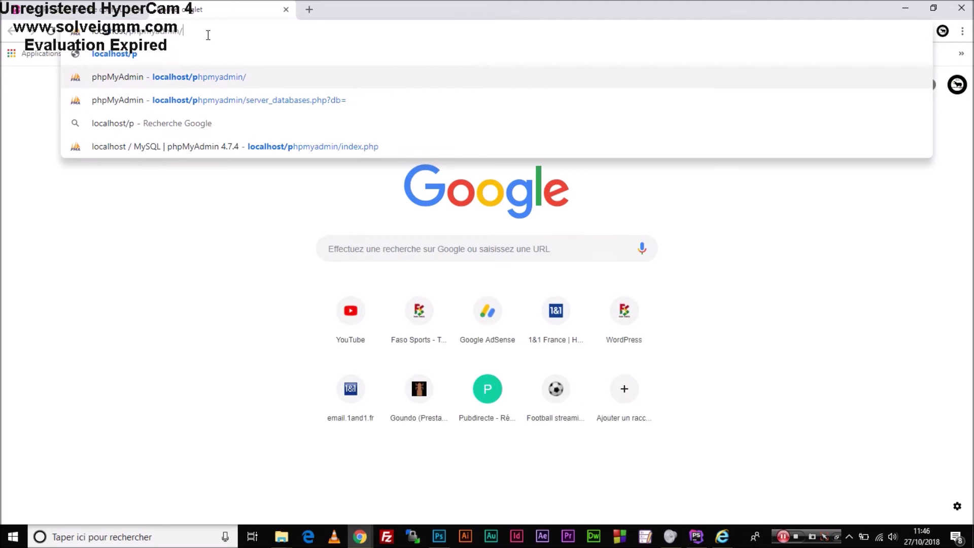
key(Return)
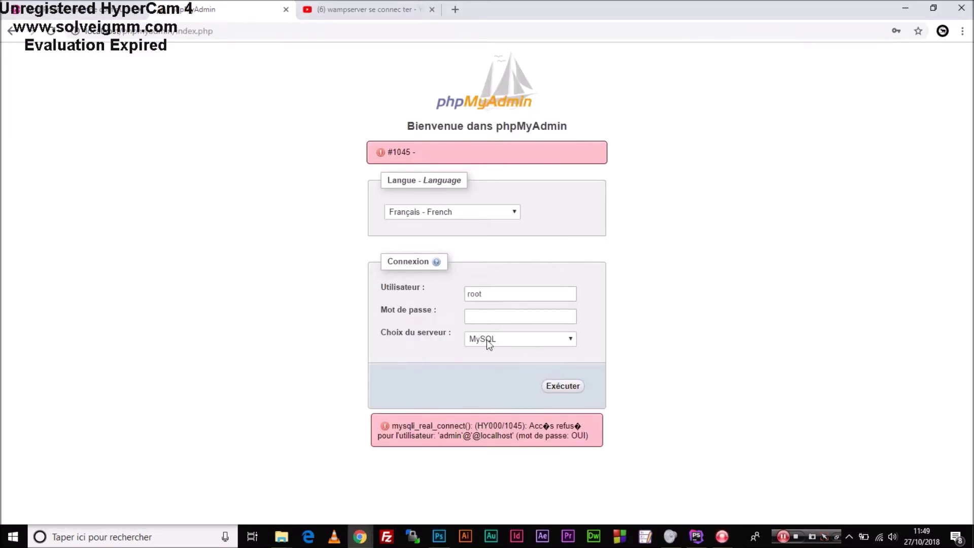
click(561, 390)
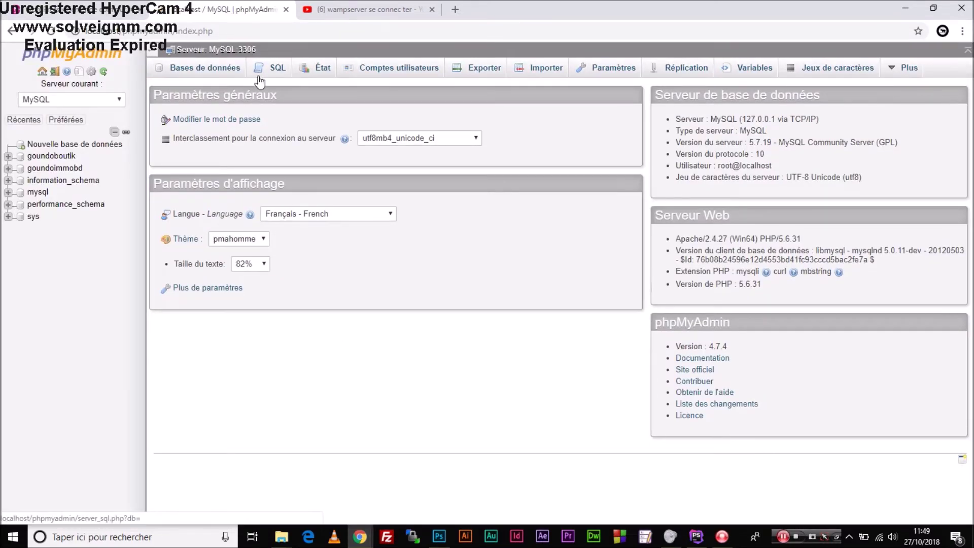
Create a new empty database named testBd in phpMyAdmin.
click(202, 72)
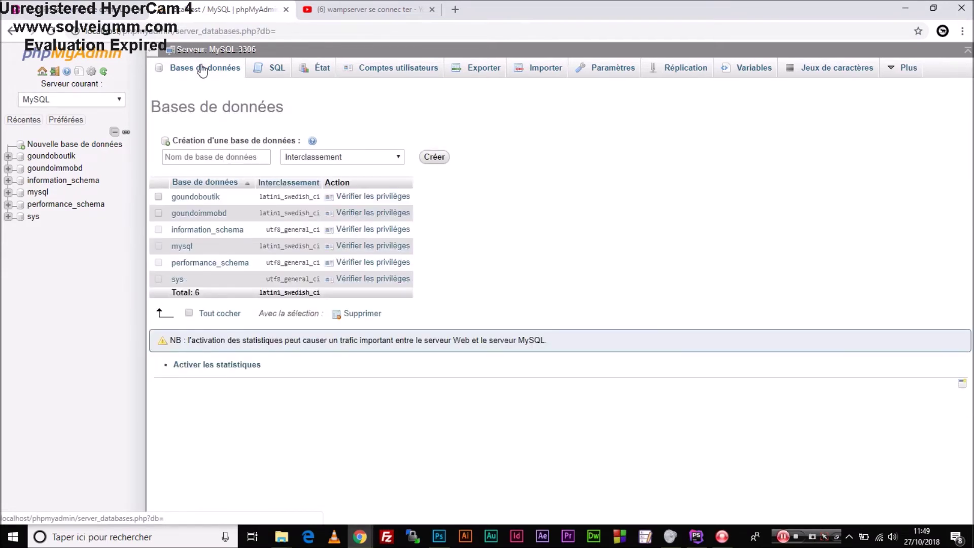
click(219, 156)
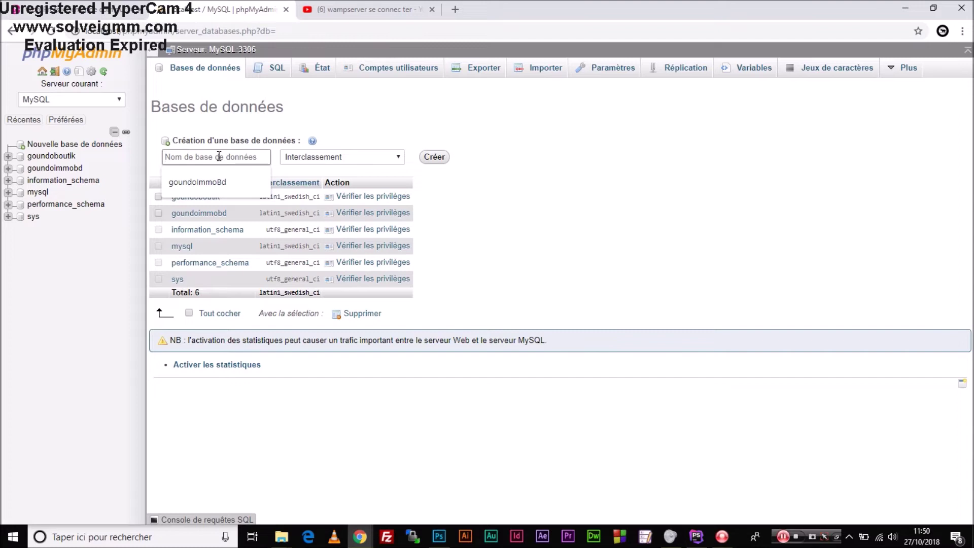
text(te)
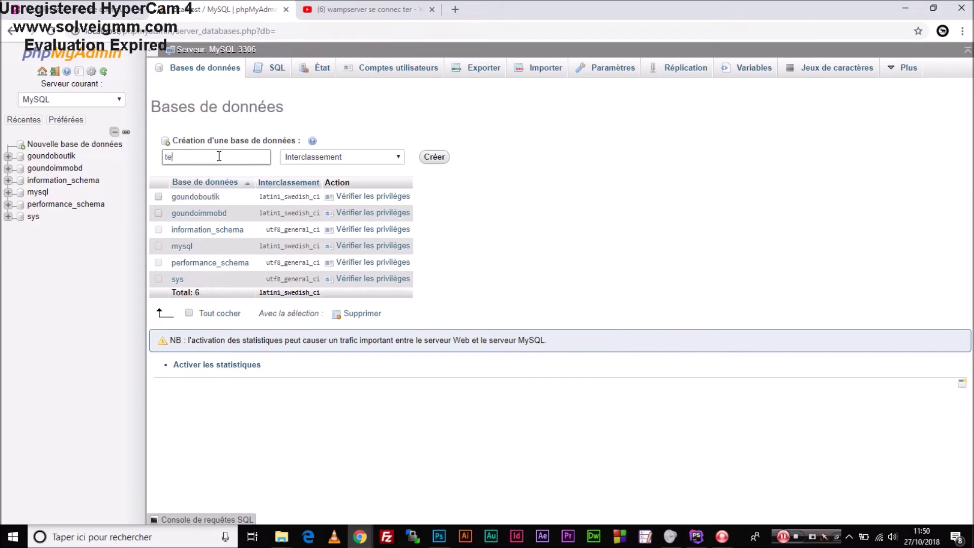
text(stBd)
drag(219, 156, 158, 157)
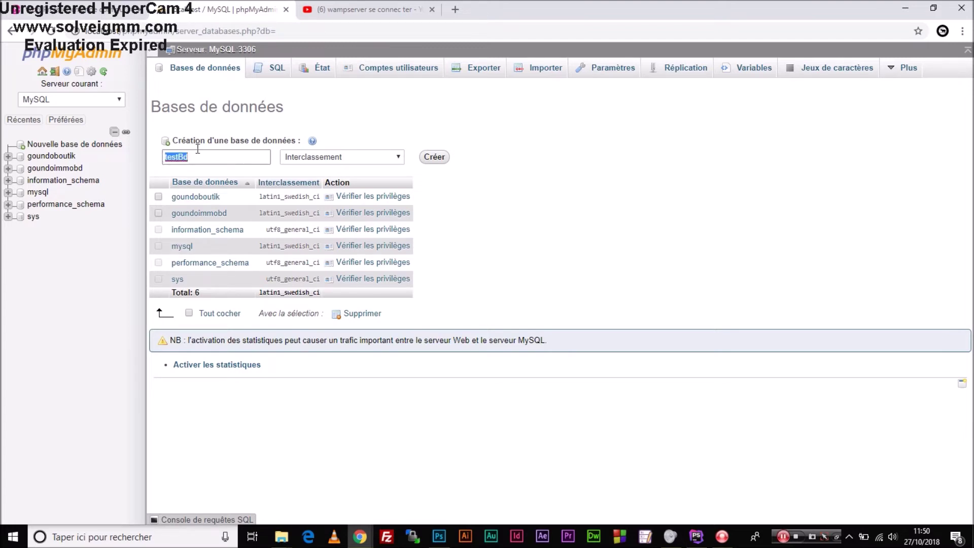
click(440, 159)
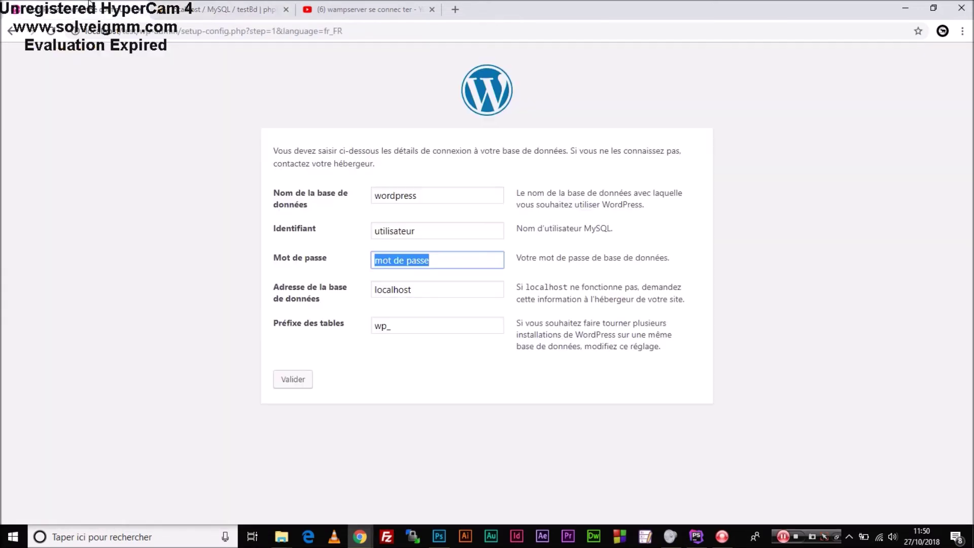
In the database setup form, enter testBd as the database name and leave the password empty.
click(91, 9)
double_click(433, 193)
text(testBd)
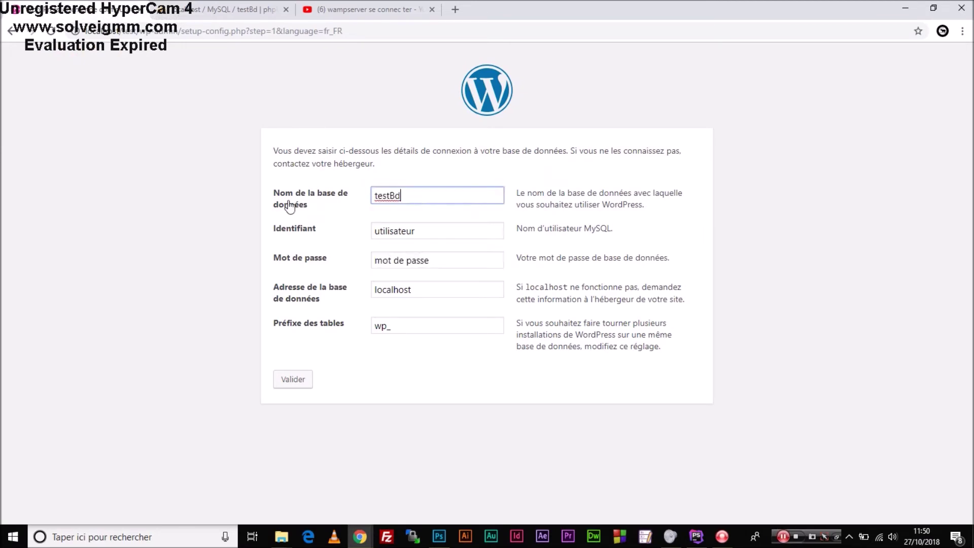
double_click(421, 231)
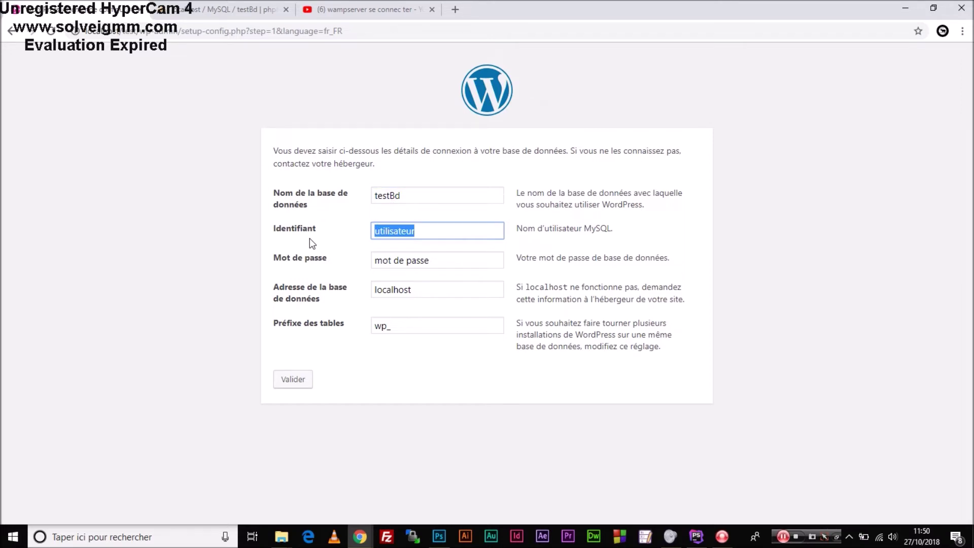
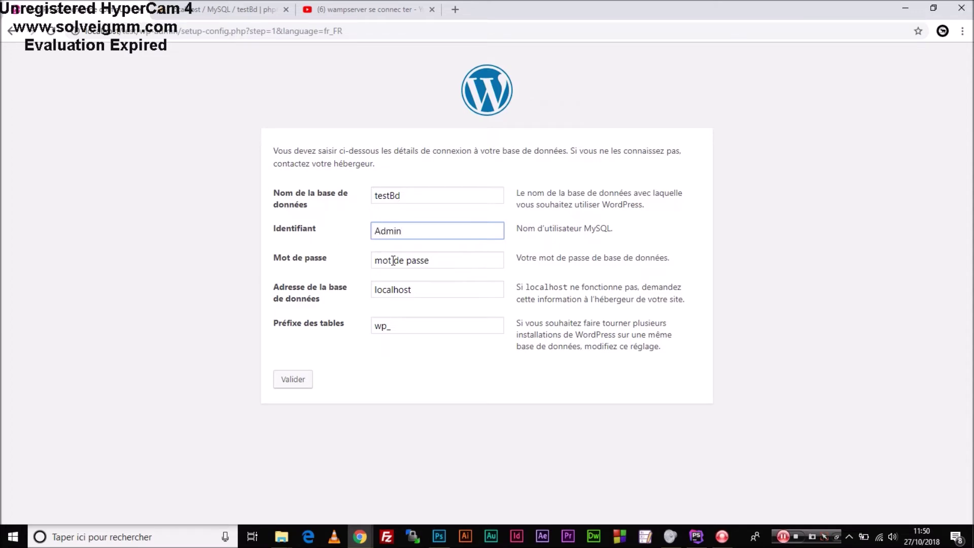
key(Tab)
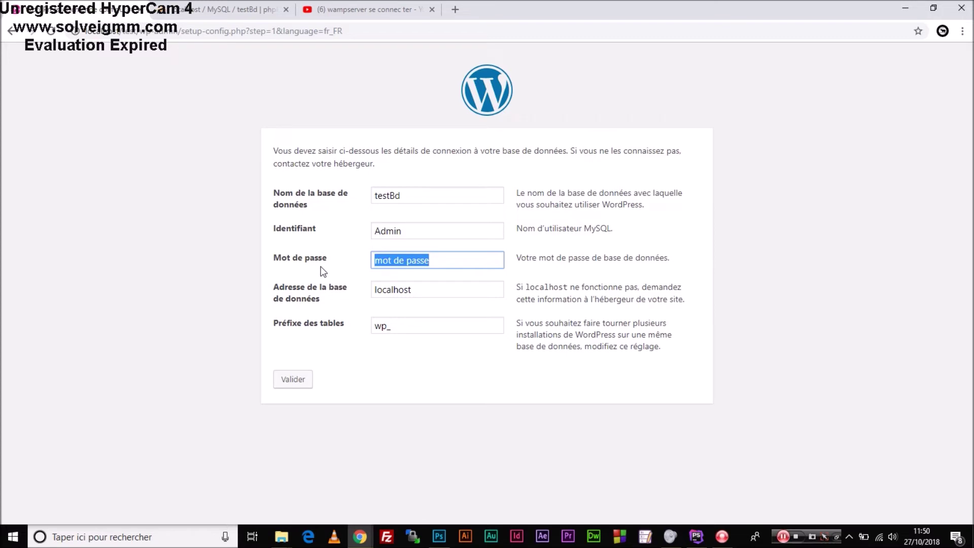
key(BackSpace)
key(BackSpace)
key(BackSpace)
key(BackSpace)
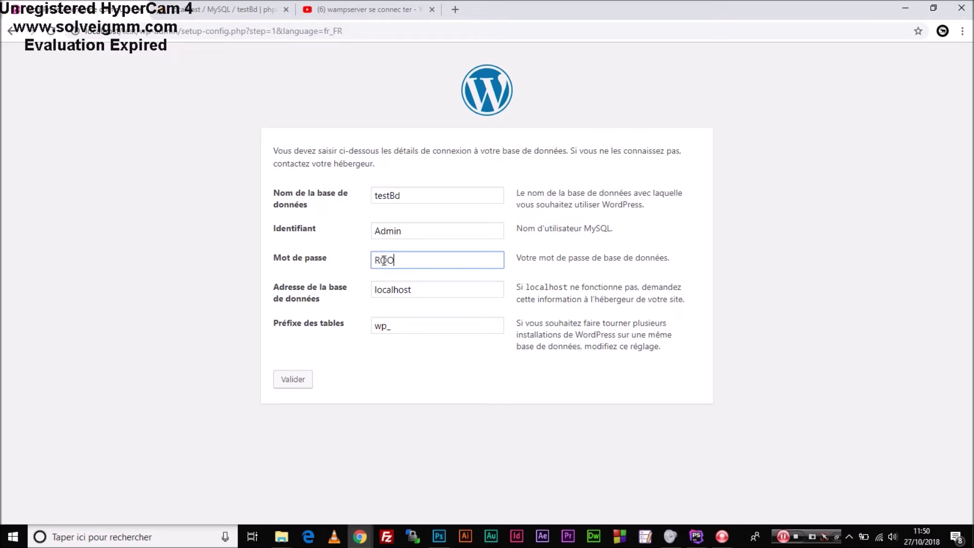
key(BackSpace)
key(BackSpace)
key(BackSpace)
Change the database username to root and submit the connection details.
drag(407, 232, 355, 231)
text(root)
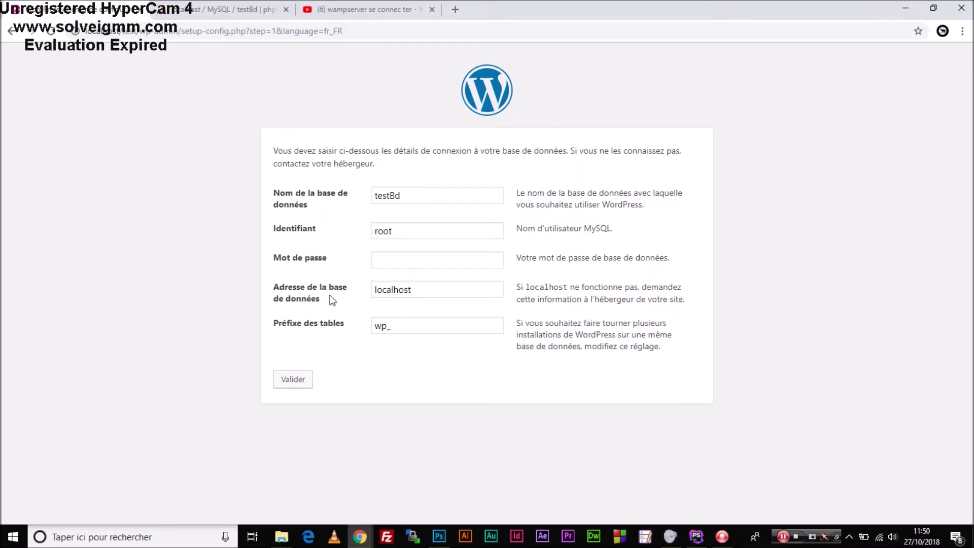
click(295, 378)
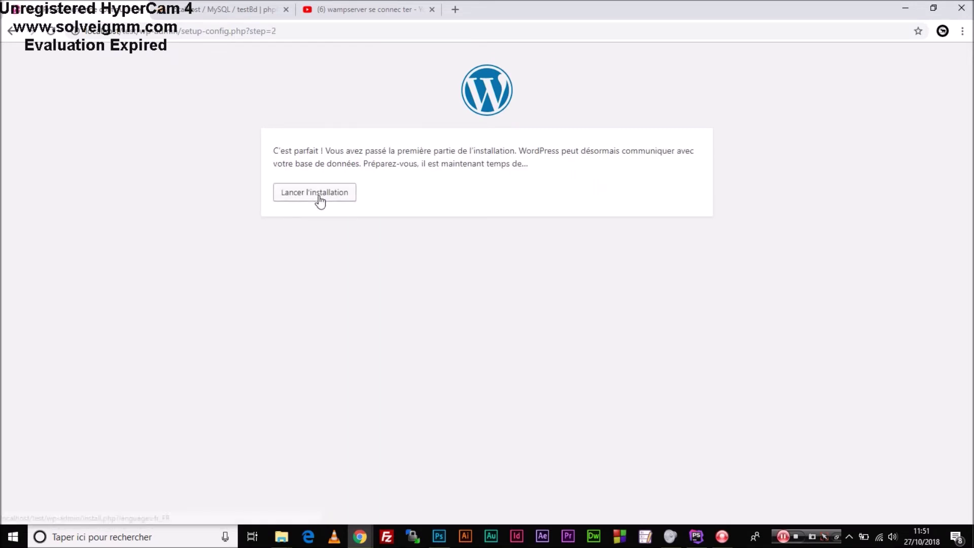
Start the install and enter site title 'Test Njiala' with admin username Admin.
click(319, 199)
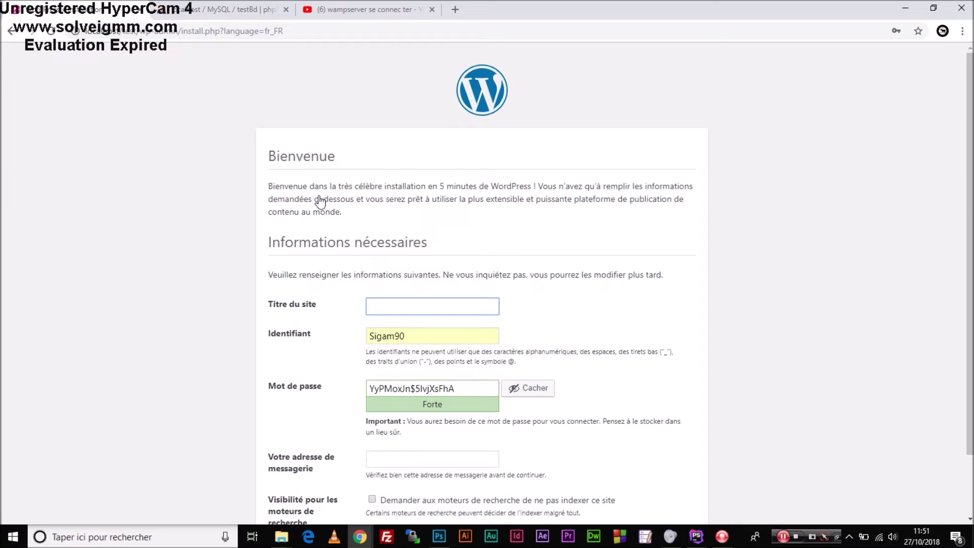
text(Test Njiala)
double_click(409, 337)
key(BackSpace)
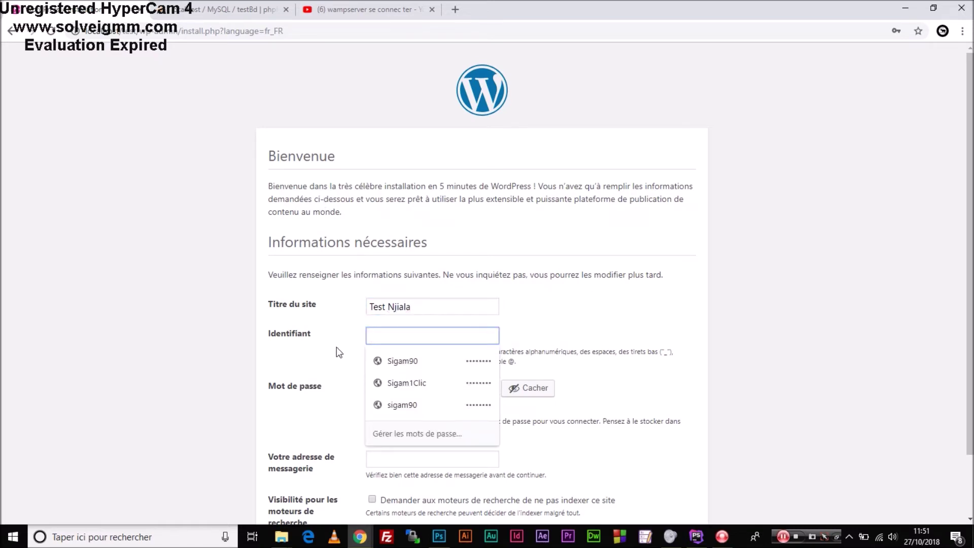
click(663, 320)
scroll(663, 319, down, 1)
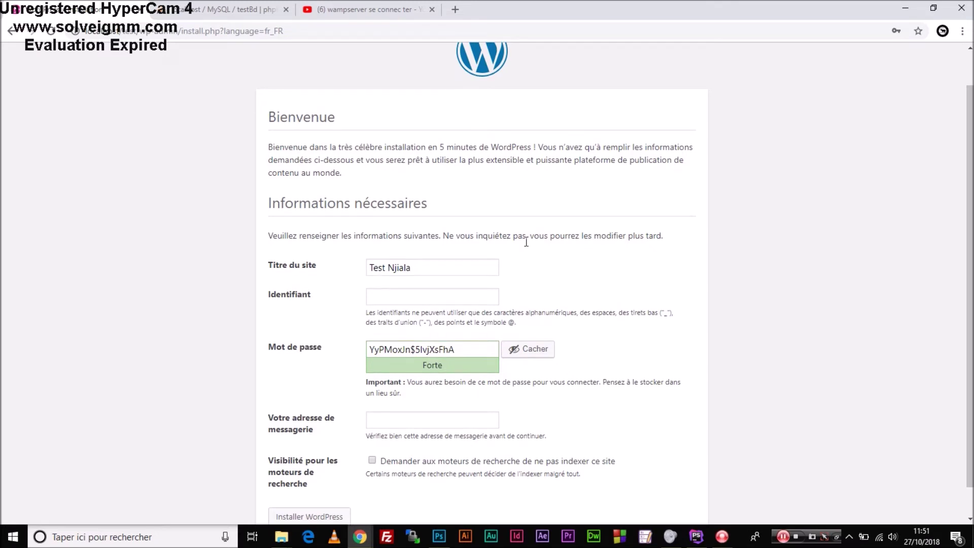
click(483, 292)
click(609, 290)
click(470, 297)
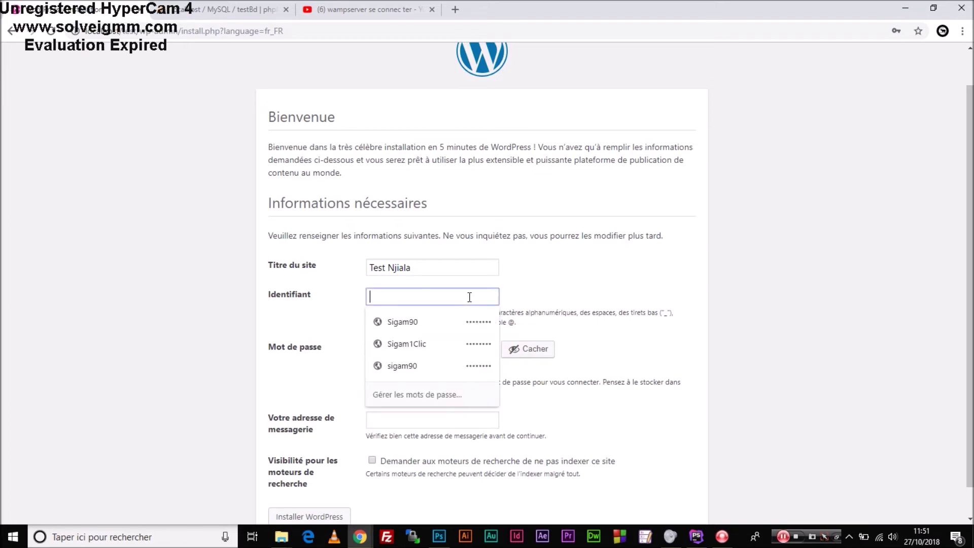
text(Admin)
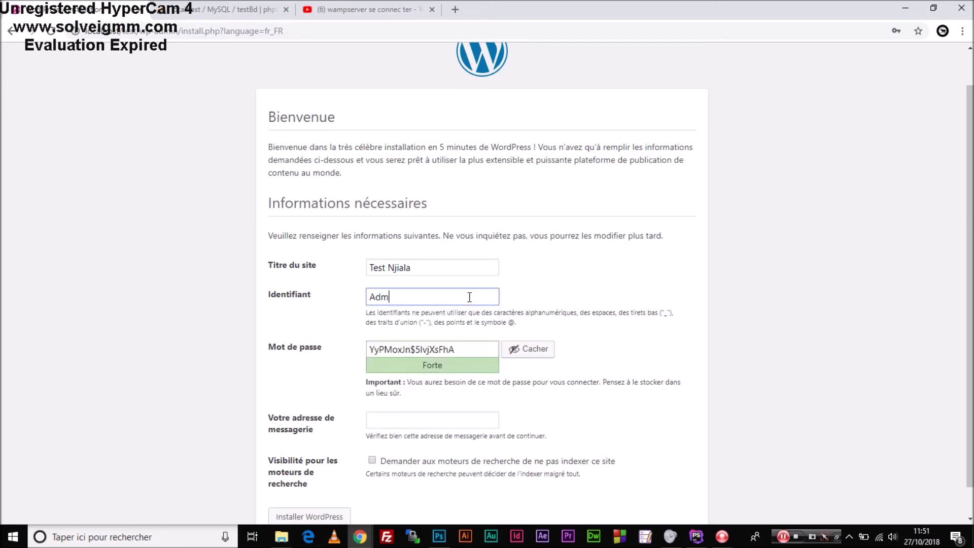
click(607, 292)
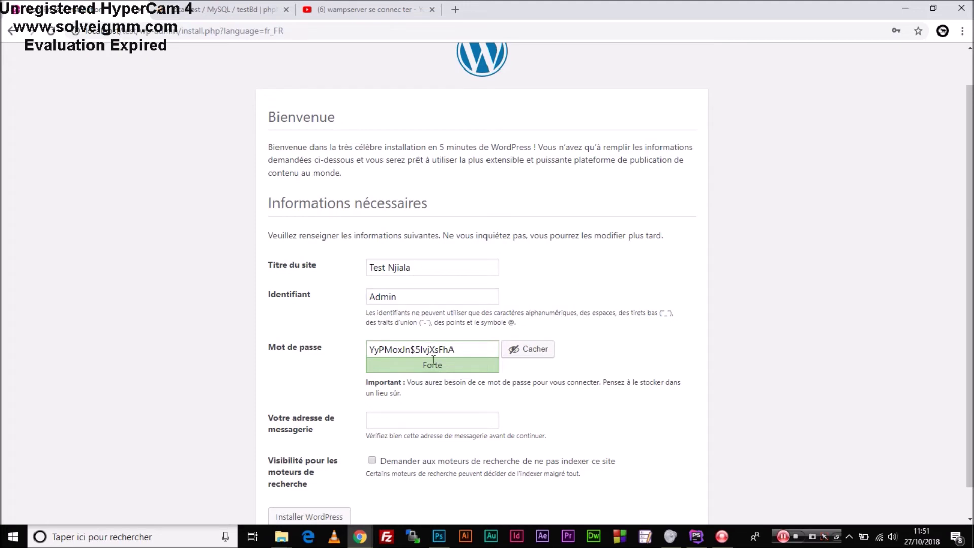
Replace the generated password with a custom weak password and confirm its use.
click(523, 349)
key(BackSpace)
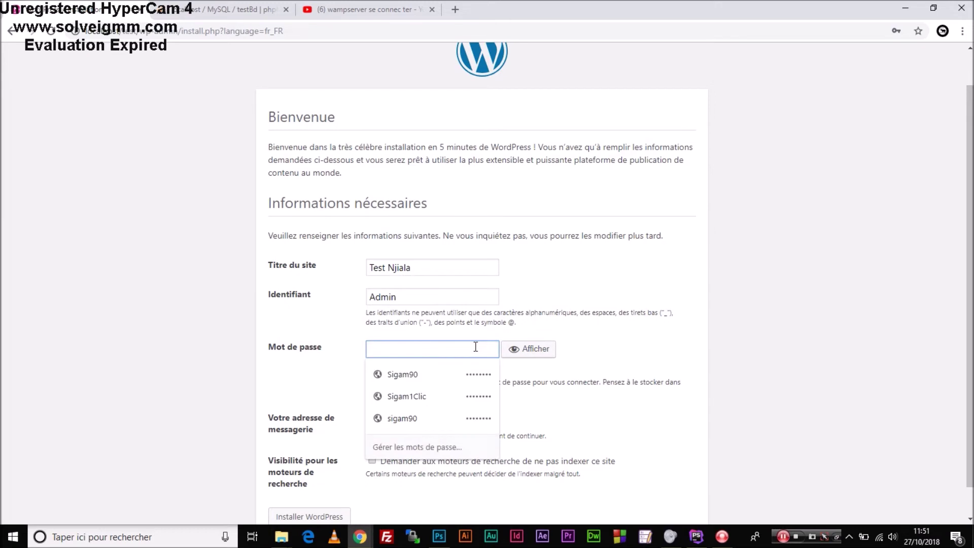
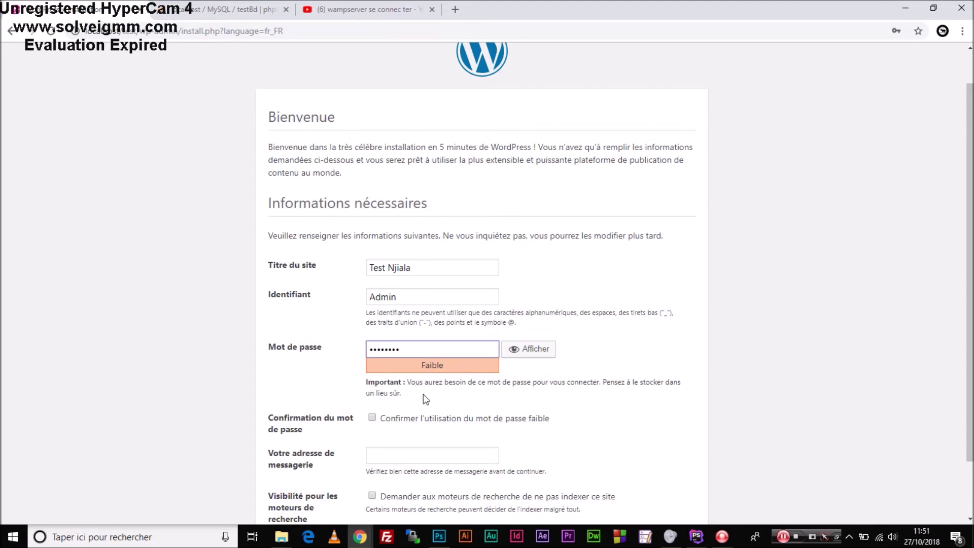
drag(970, 274, 970, 274)
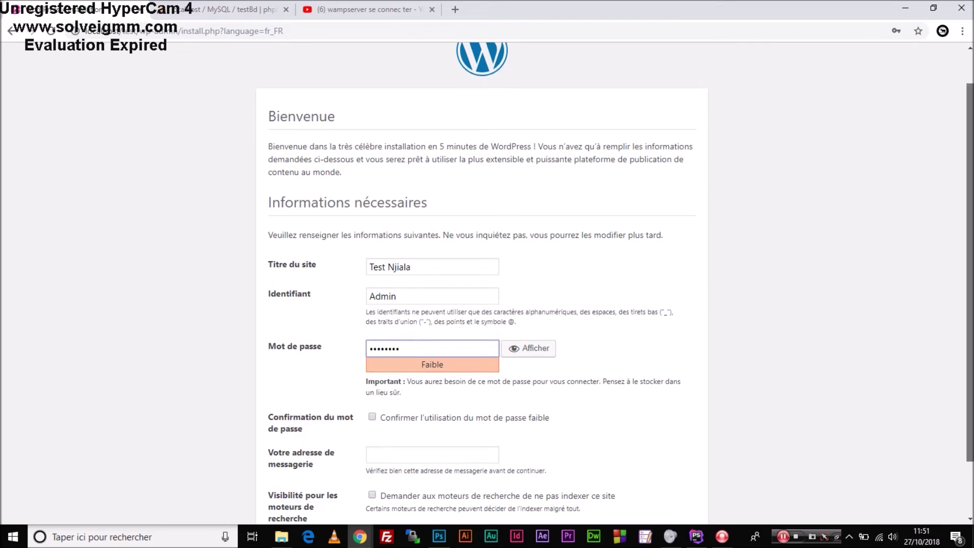
scroll(902, 296, down, 1)
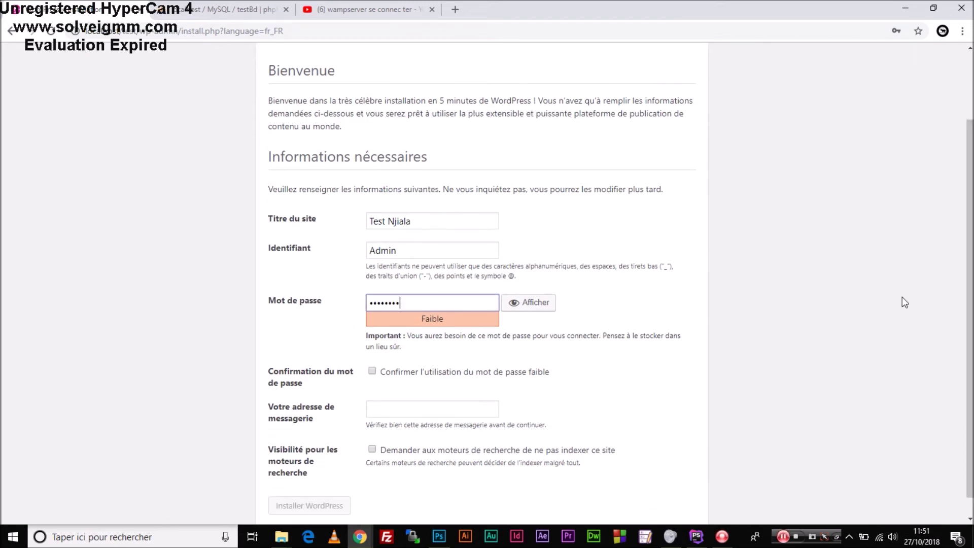
click(372, 371)
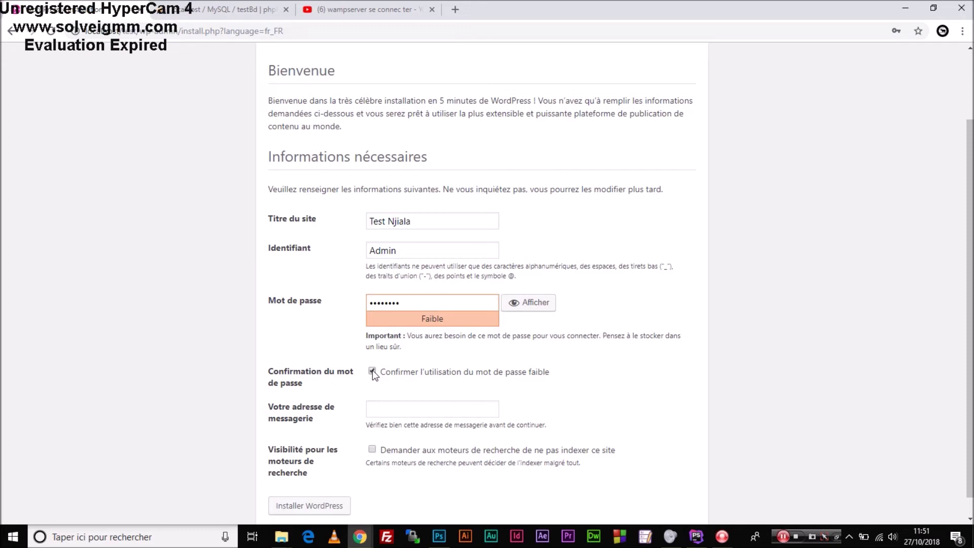
Fill in the admin e-mail, keep search-engine indexing allowed, and launch Installer WordPress.
scroll(945, 325, down, 1)
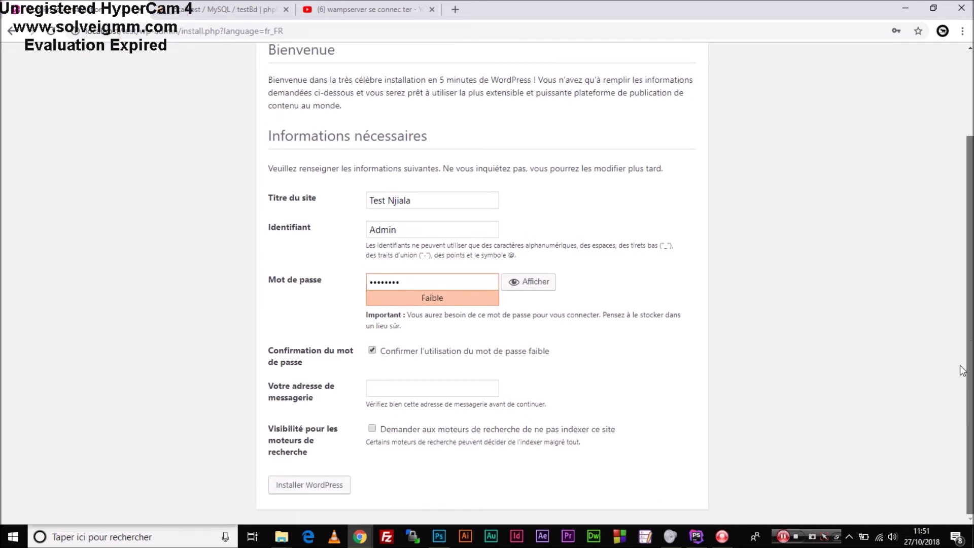
click(411, 389)
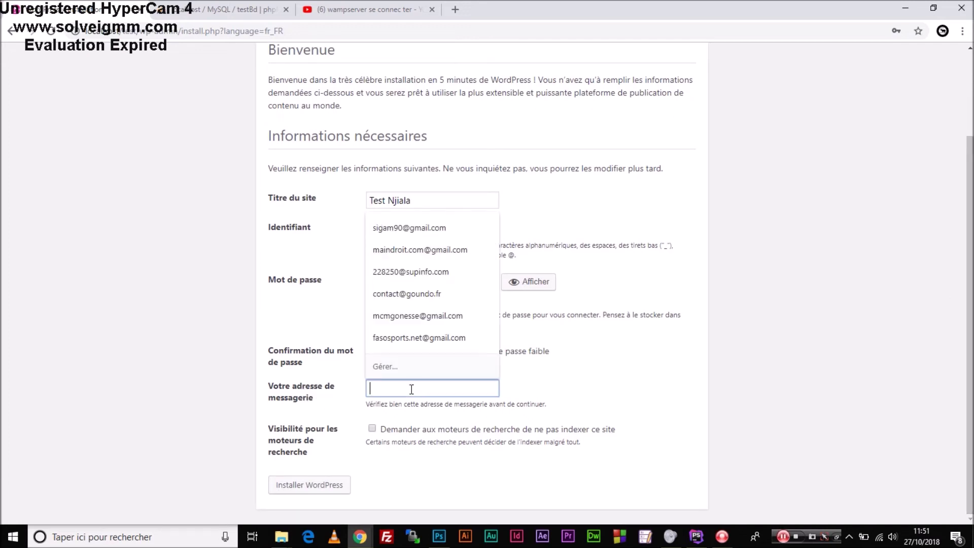
click(502, 433)
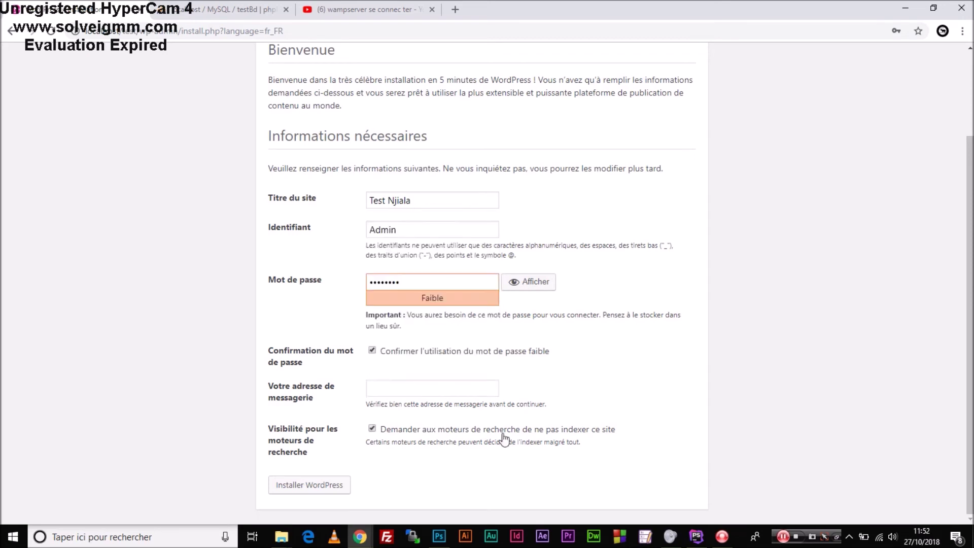
click(375, 430)
click(438, 390)
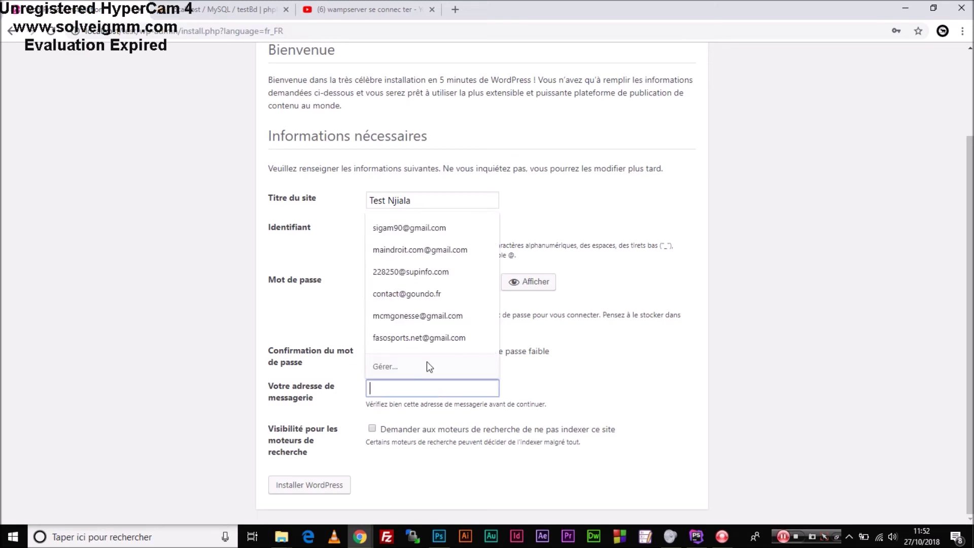
click(414, 226)
click(667, 348)
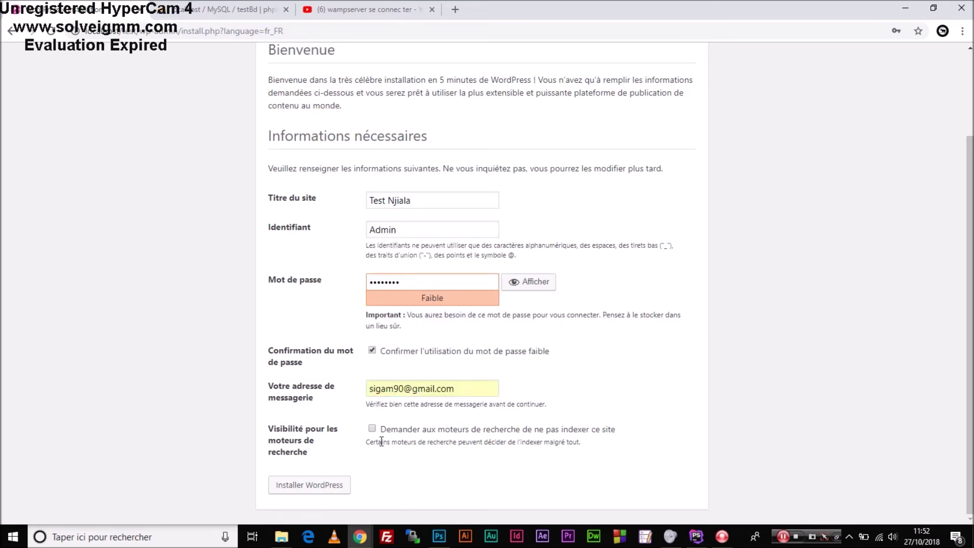
click(326, 483)
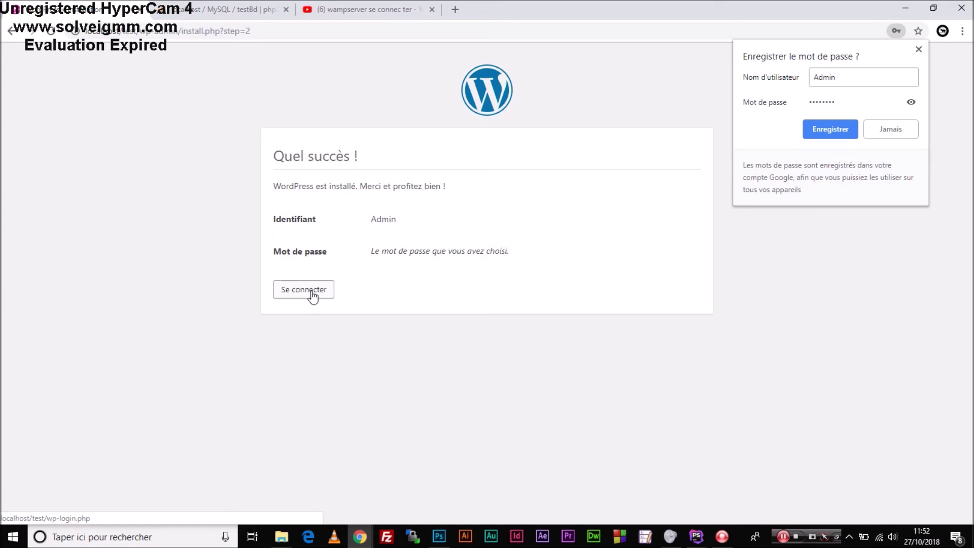
Review the Admin username and password hint on the success page, then go to Se connecter.
drag(371, 219, 406, 219)
click(405, 226)
drag(373, 249, 525, 247)
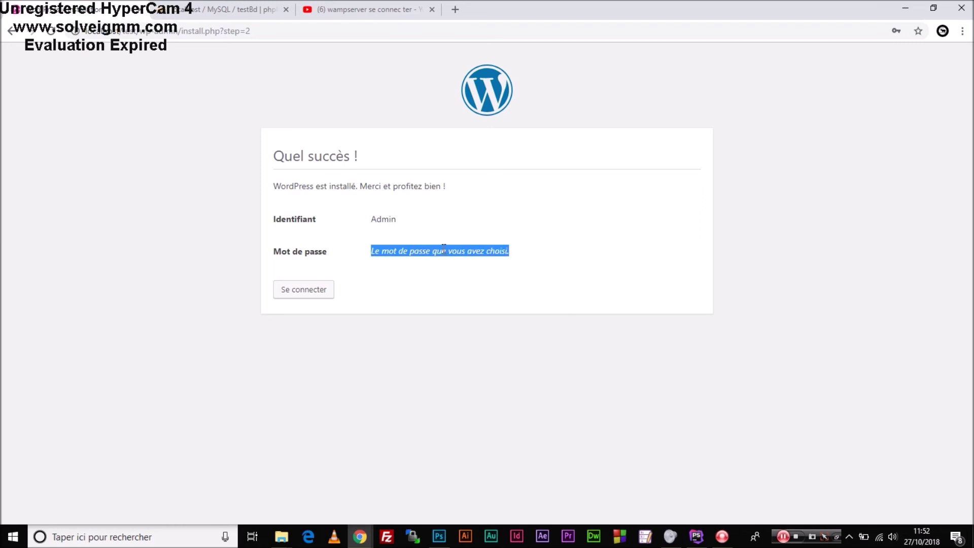
click(299, 293)
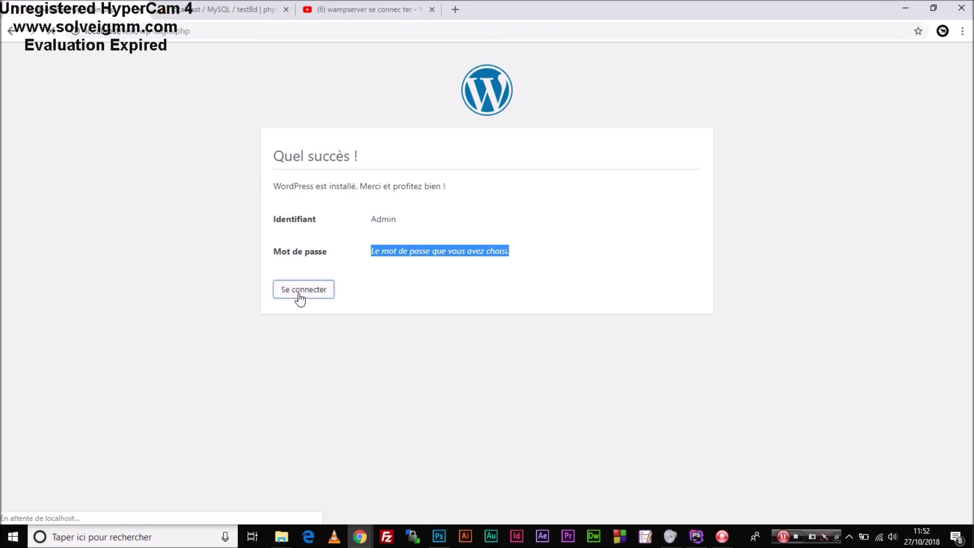
Sign in as Admin with the saved password to reach the dashboard.
drag(493, 232, 396, 232)
text(a)
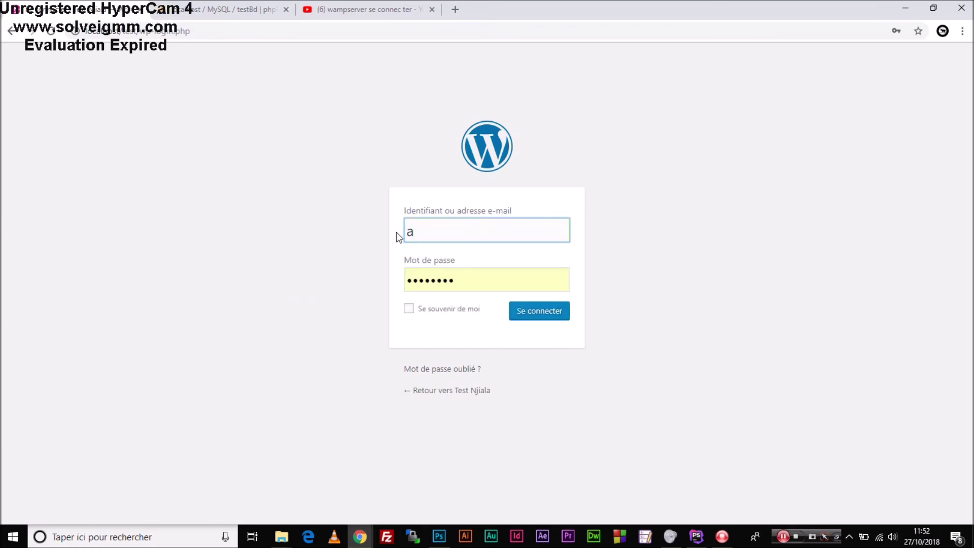
key(BackSpace)
text(Admin)
click(471, 283)
click(381, 279)
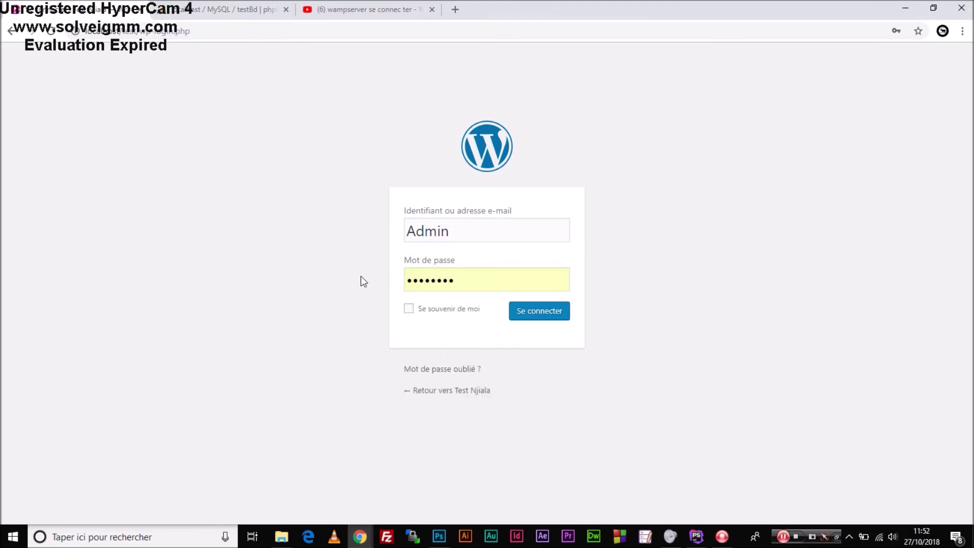
click(547, 318)
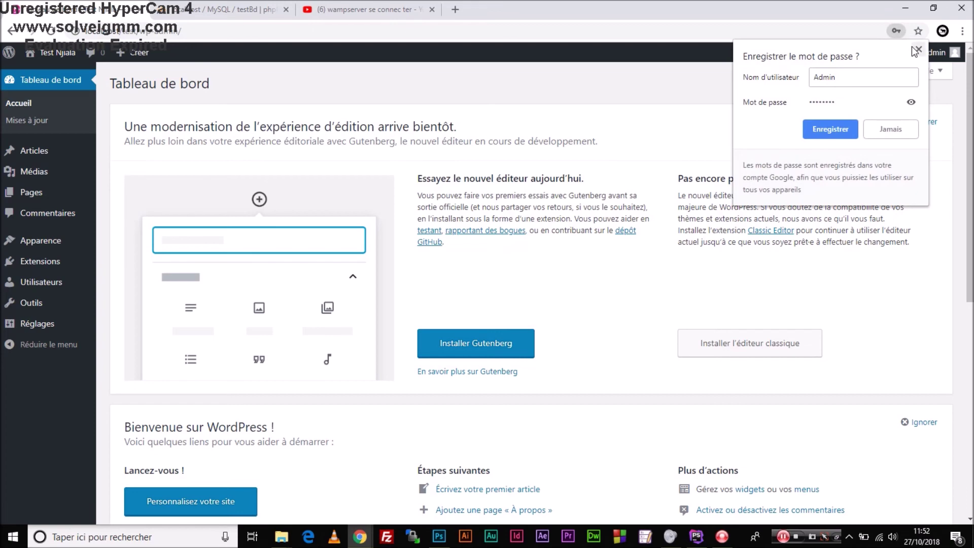
Dismiss Chrome's save-password offer and go to Réglages > Permaliens.
click(916, 50)
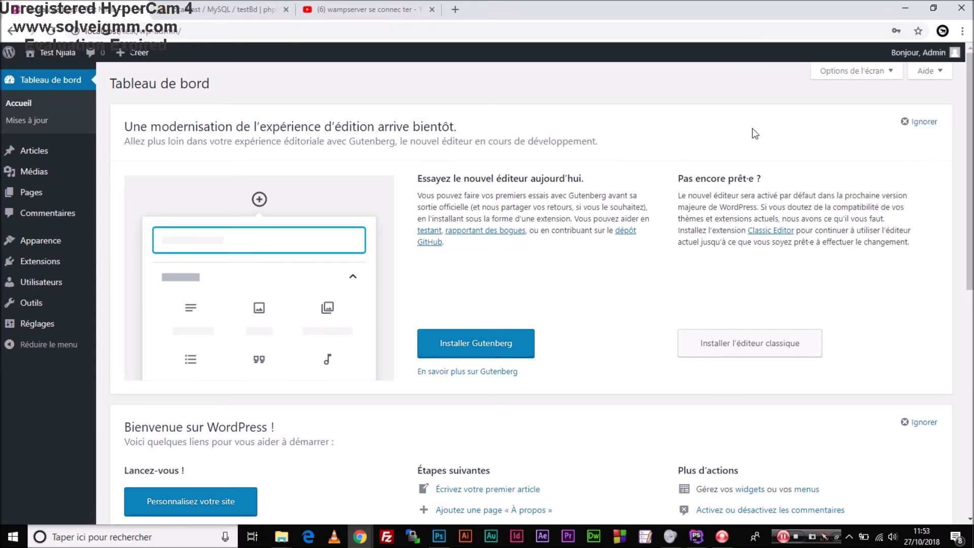
scroll(806, 110, down, 9)
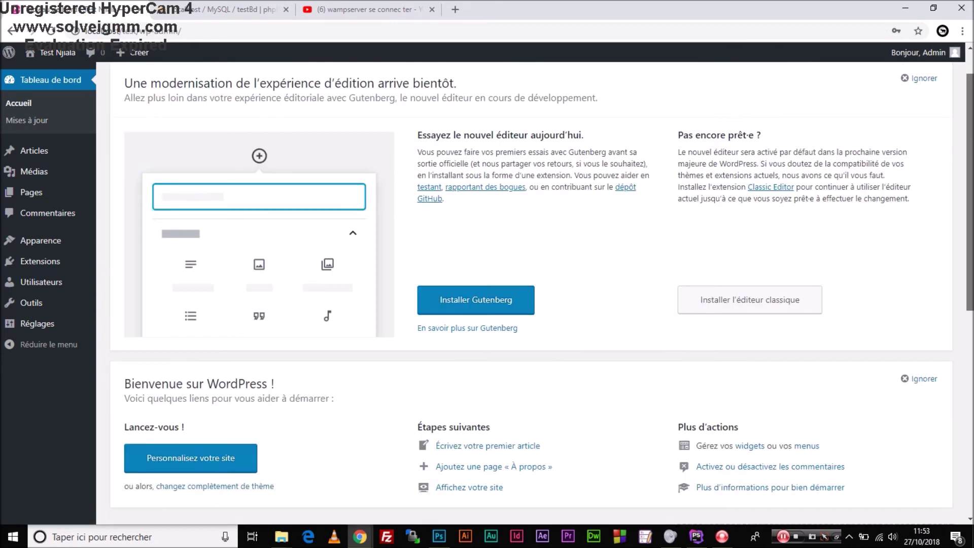
scroll(807, 109, up, 7)
scroll(806, 109, up, 2)
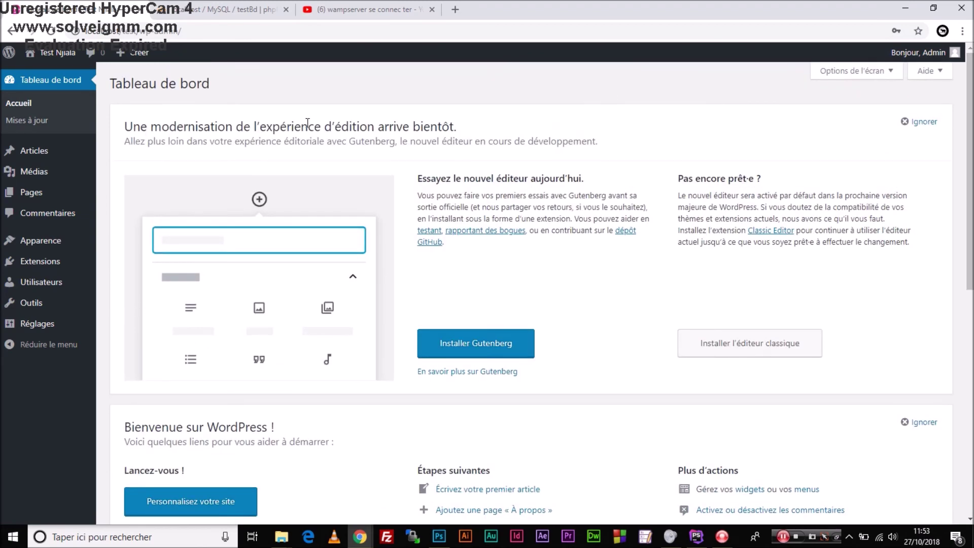
mouse_move(35, 292)
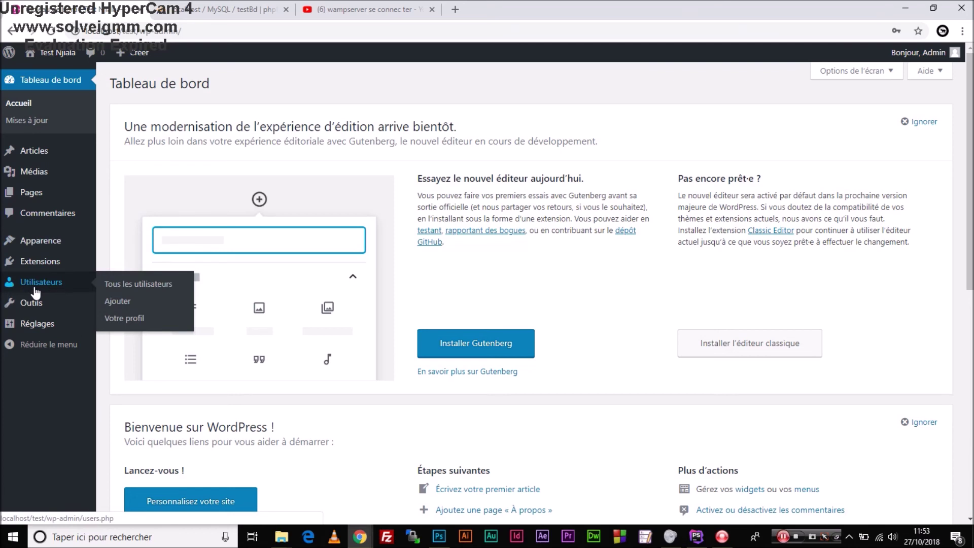
mouse_move(37, 328)
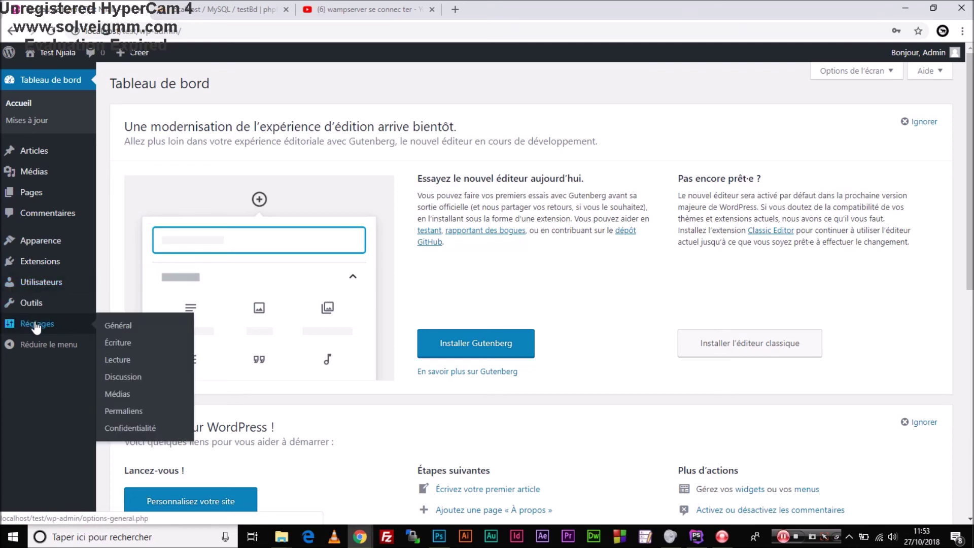
click(119, 414)
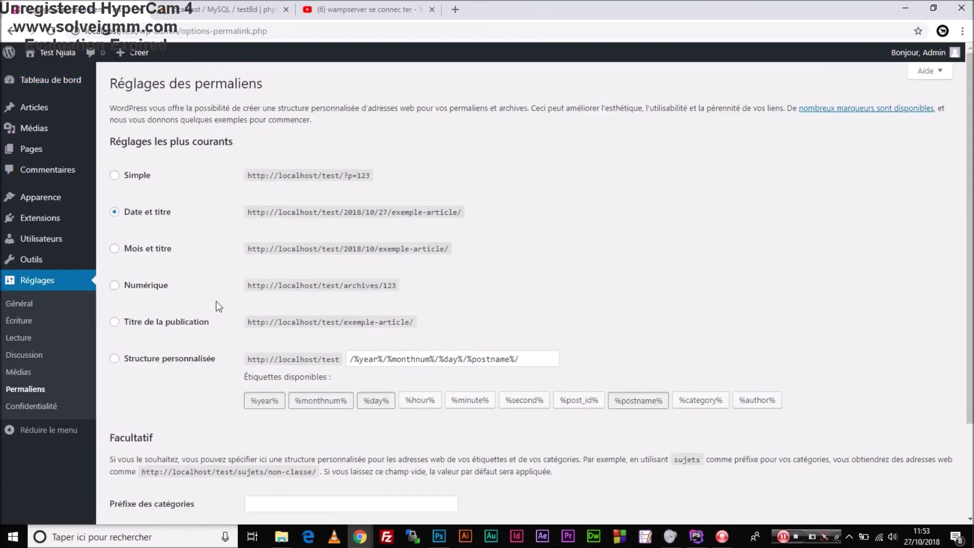
Save the permalink structure as Titre de la publication, then go to Apparence.
click(114, 323)
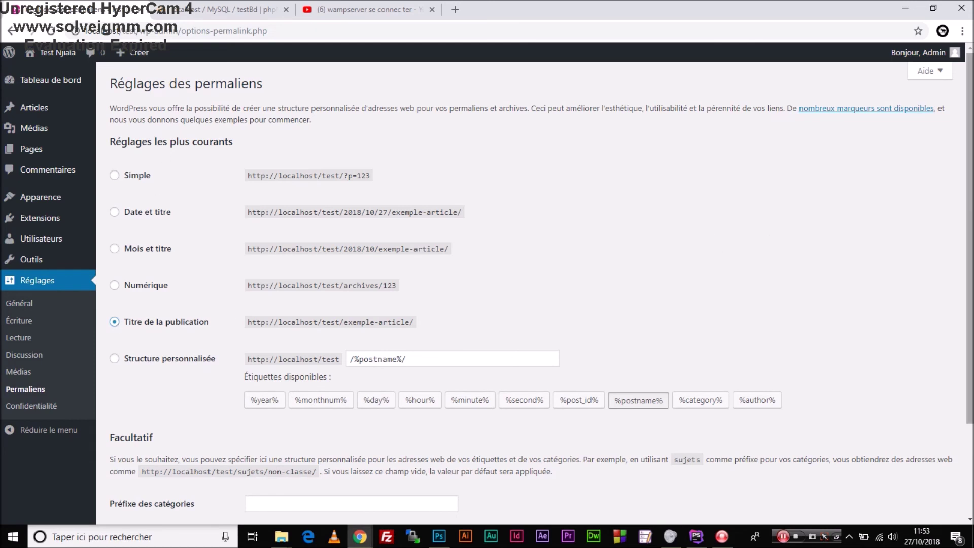
scroll(959, 410, down, 3)
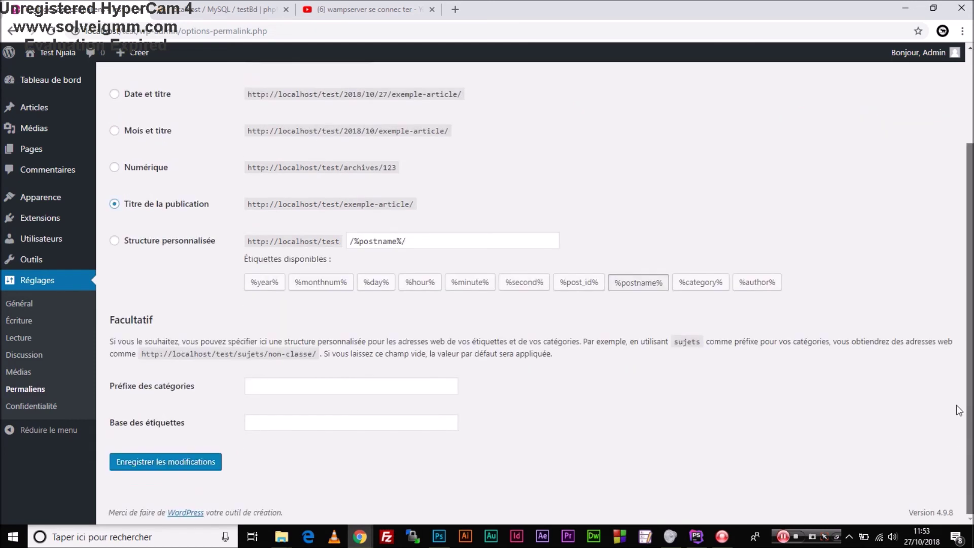
click(195, 468)
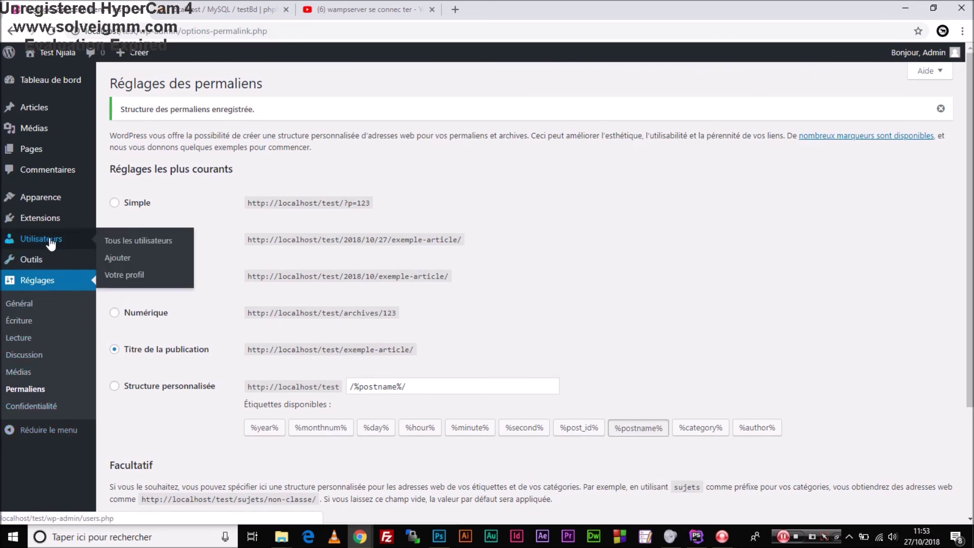
mouse_move(48, 208)
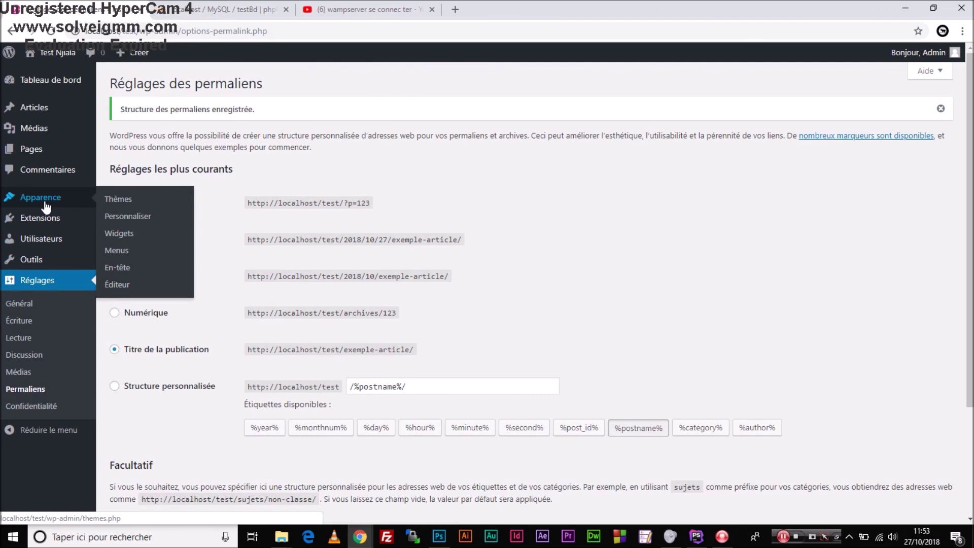
click(44, 201)
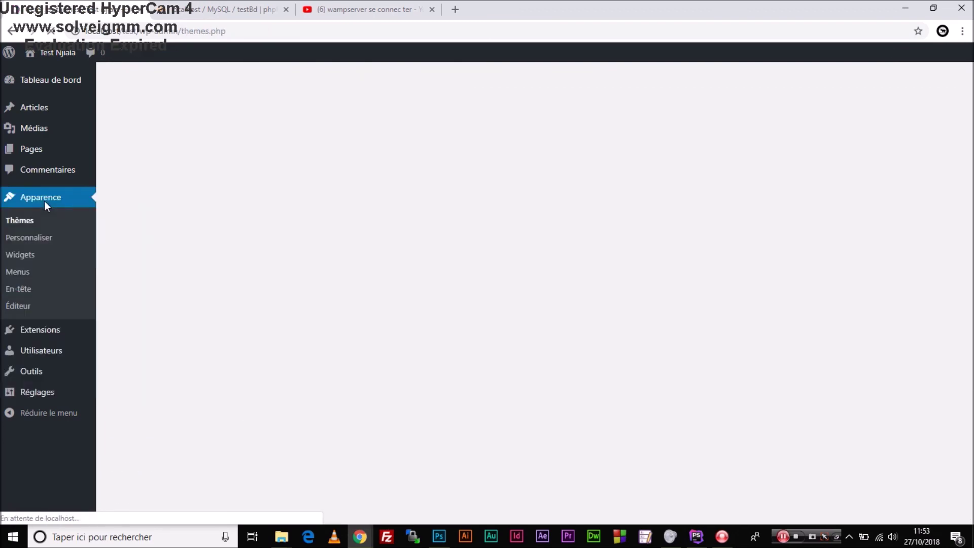
Open Aller sur le site in a new tab and view the Test Njiala front page.
mouse_move(192, 211)
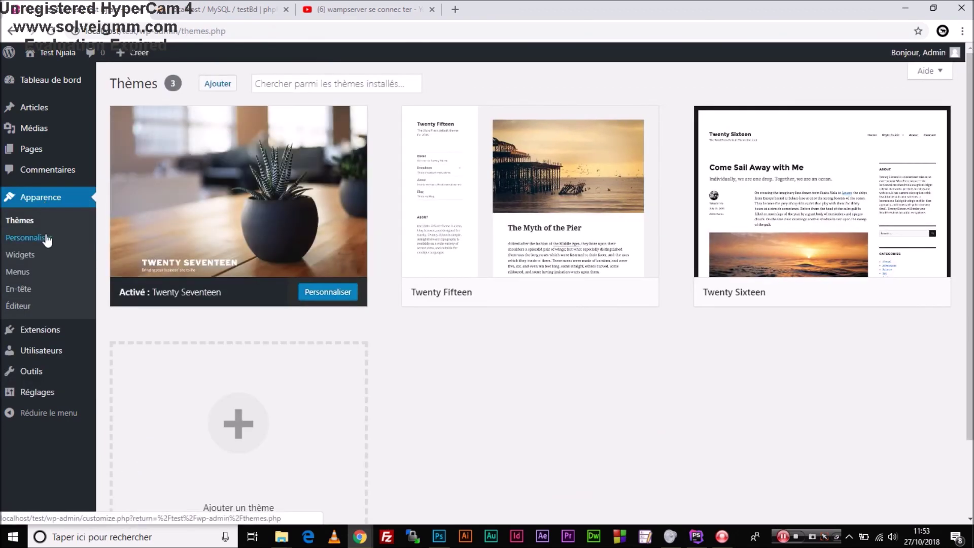
mouse_move(59, 54)
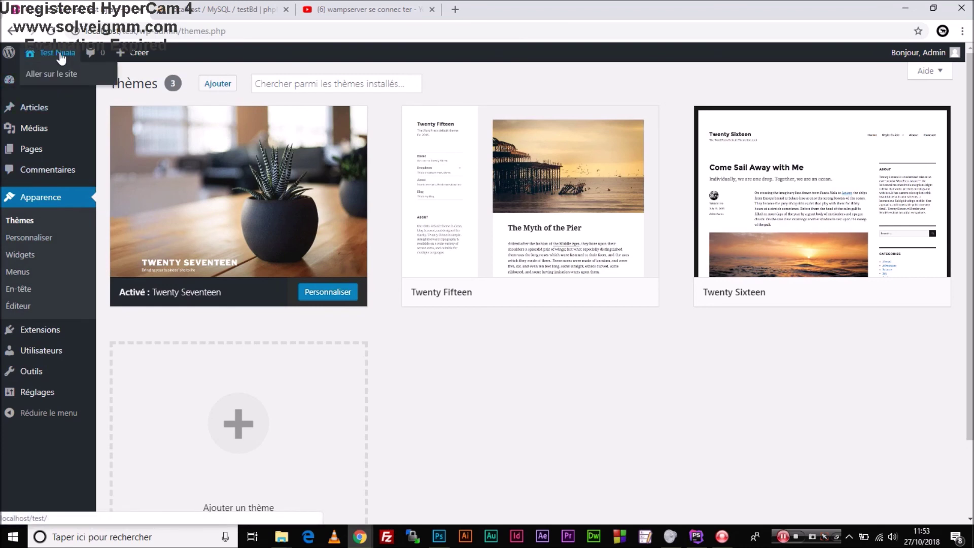
right_click(55, 73)
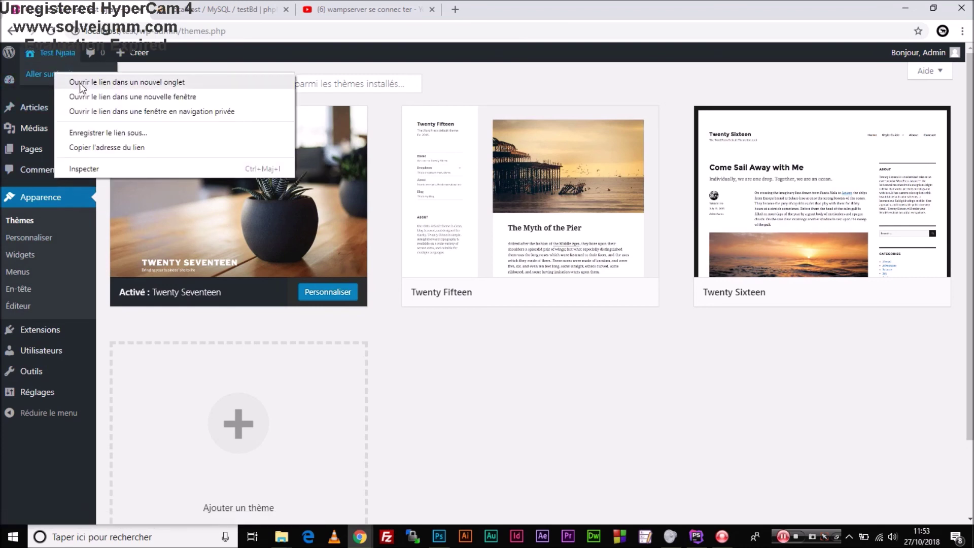
click(80, 82)
click(214, 7)
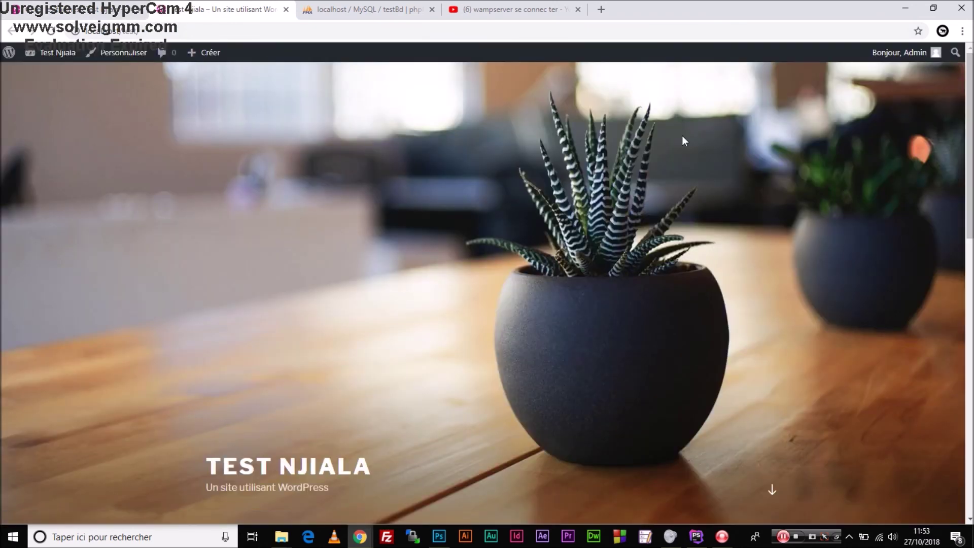
drag(971, 150, 971, 109)
Close the YouTube tab, return to the Thèmes admin tab, and pick the active theme.
click(578, 10)
click(116, 9)
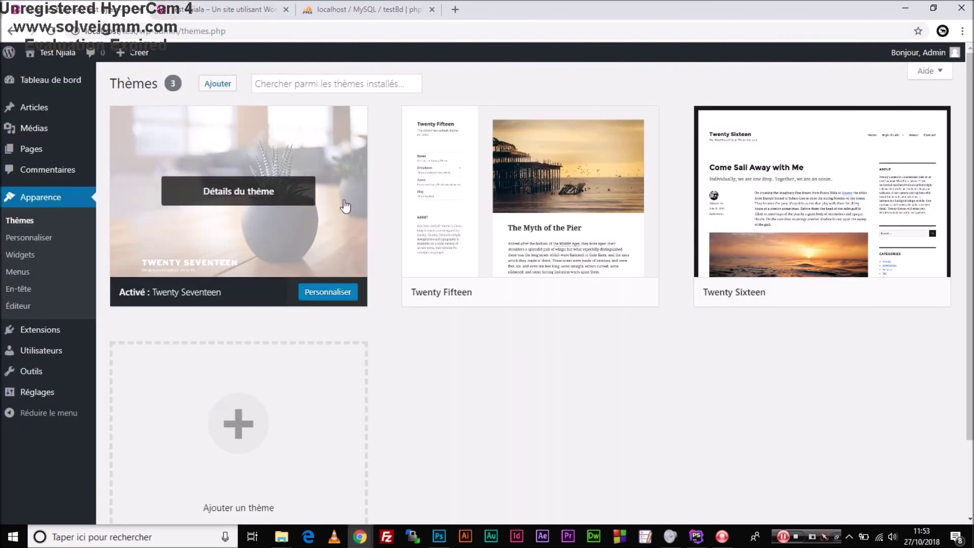
click(52, 237)
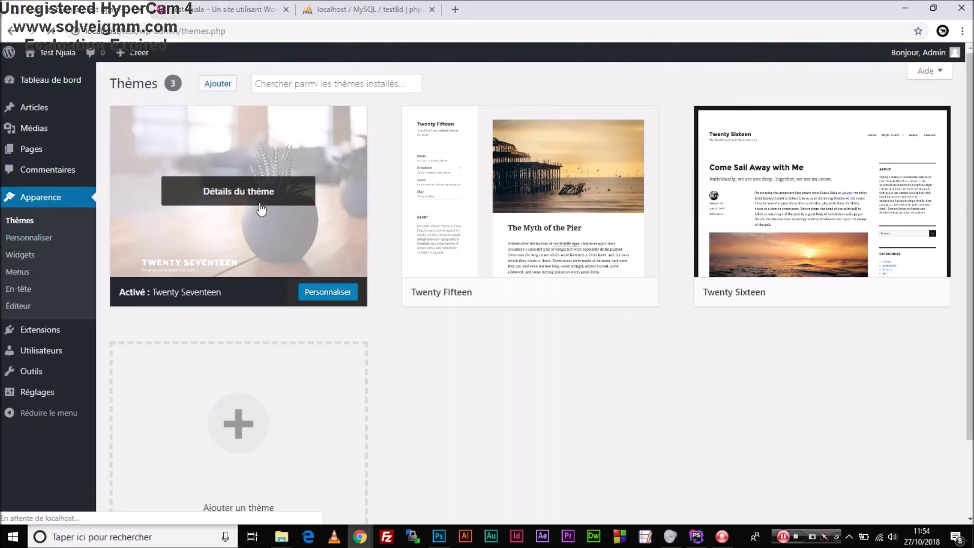